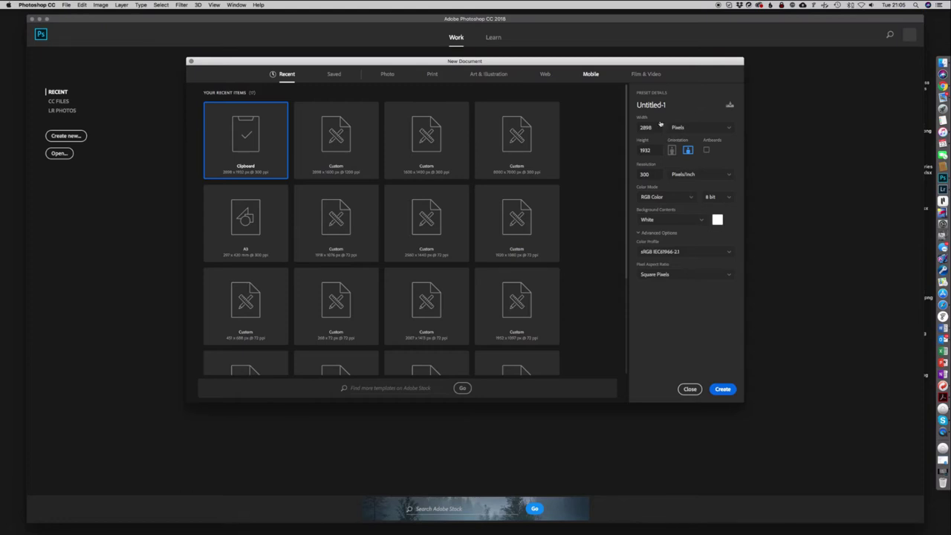
# Step: Create a new 1600 × 1200 pixel document and move the History panel aside
pyautogui.click(698, 130)
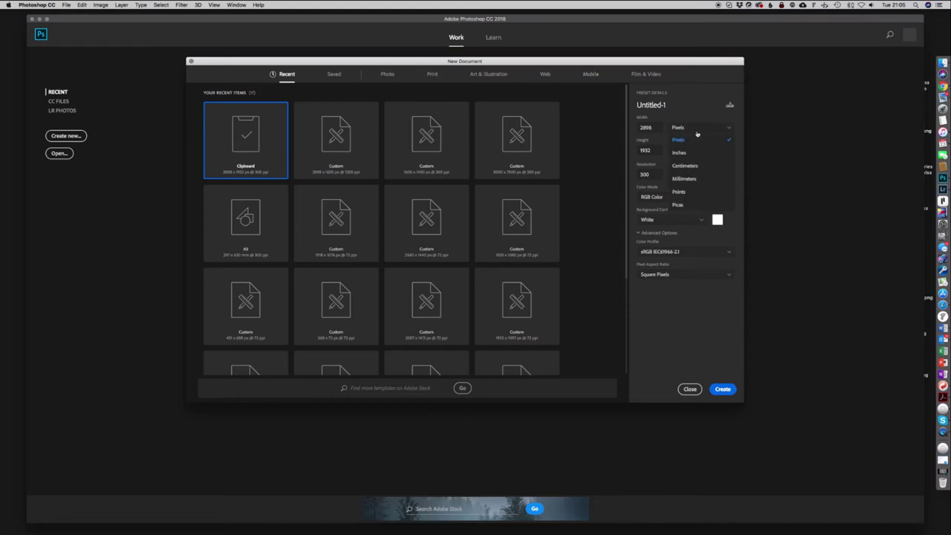
pyautogui.click(694, 116)
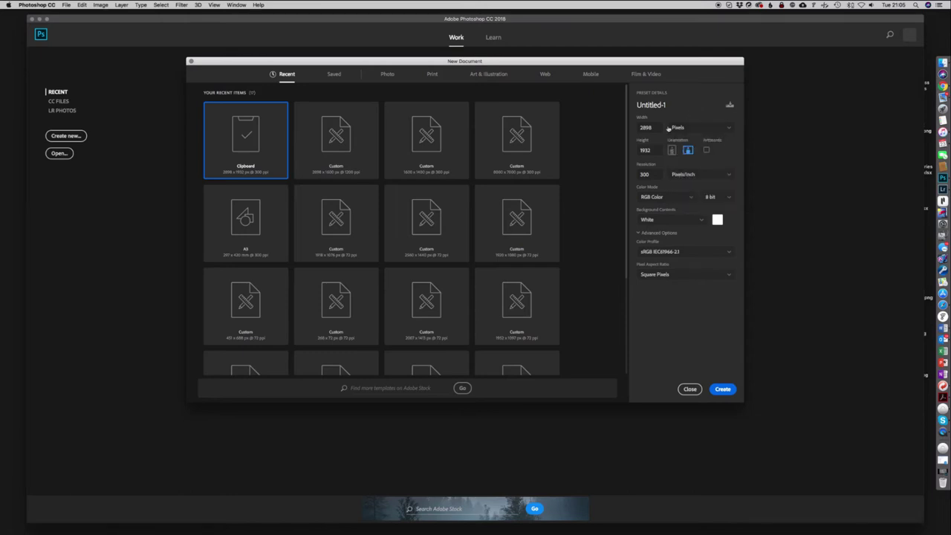
pyautogui.moveTo(654, 128); pyautogui.dragTo(629, 131)
pyautogui.write('1600')
pyautogui.press('Tab')
pyautogui.write('1200')
pyautogui.click(724, 389)
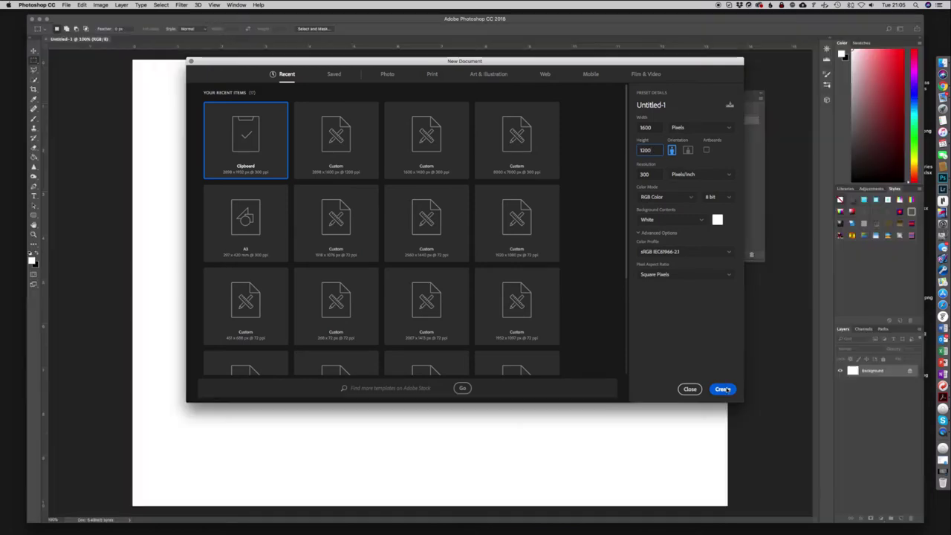
pyautogui.moveTo(733, 96); pyautogui.dragTo(785, 66)
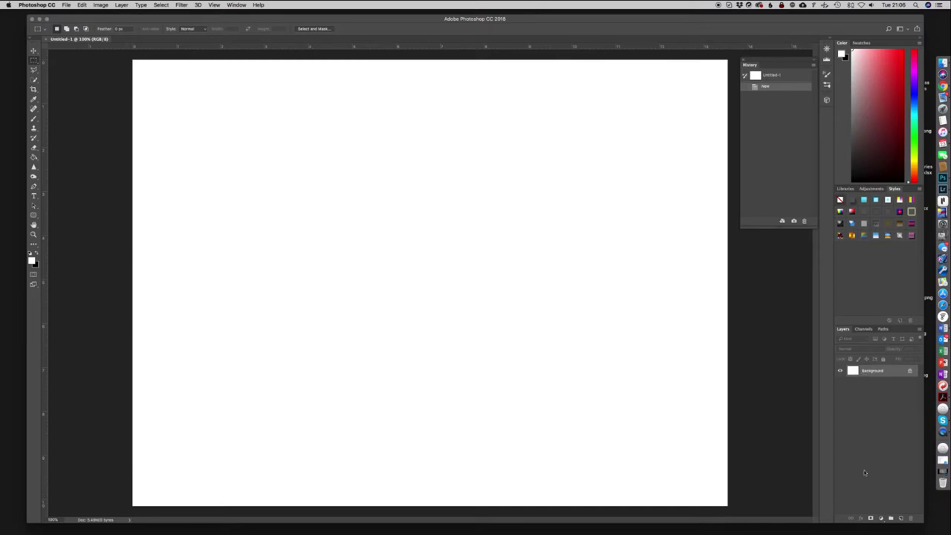
# Step: Add a dark grey Solid Color fill layer above the white Background
pyautogui.click(881, 519)
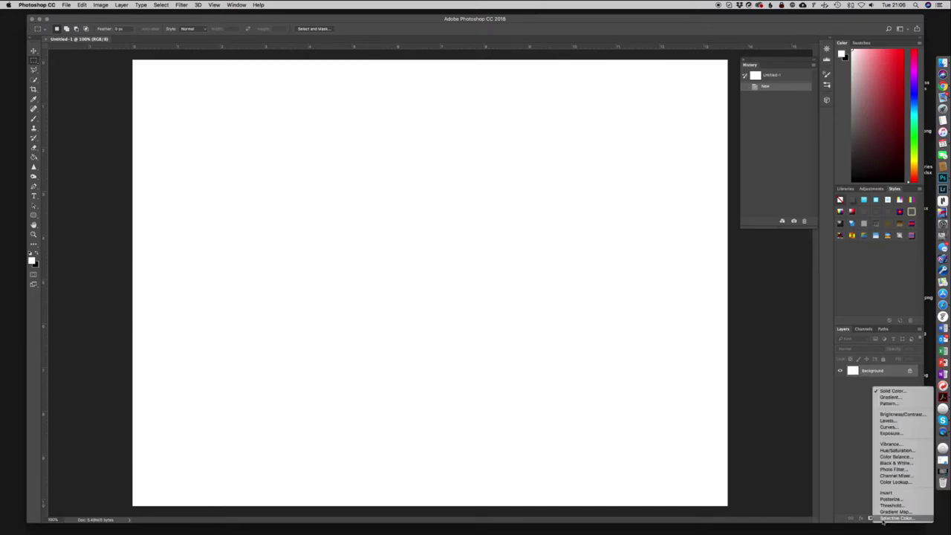
pyautogui.click(891, 391)
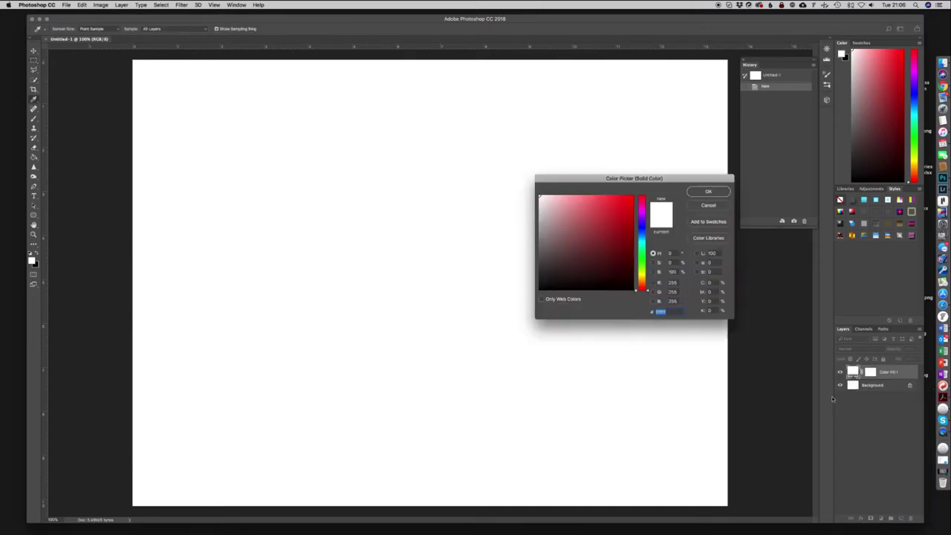
pyautogui.click(543, 248)
pyautogui.moveTo(543, 248); pyautogui.dragTo(539, 263)
pyautogui.click(707, 192)
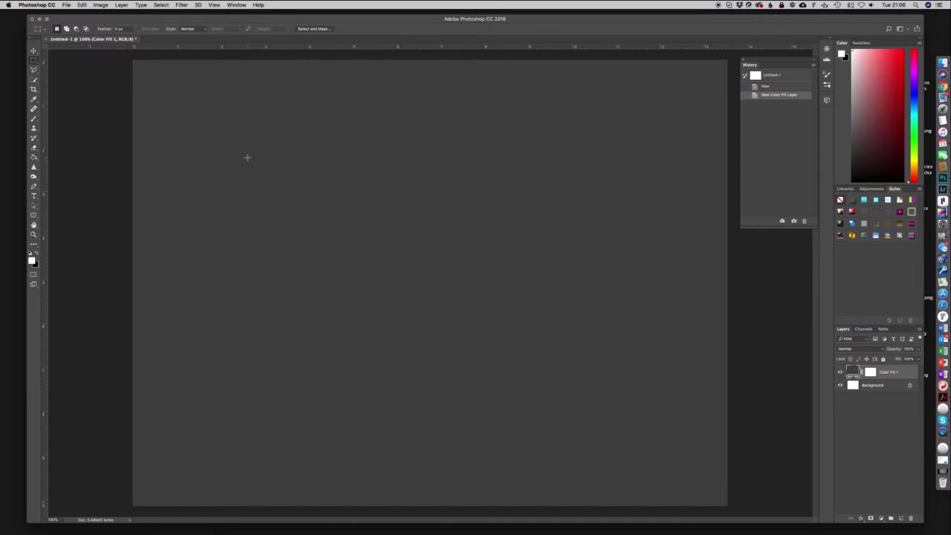
pyautogui.click(943, 64)
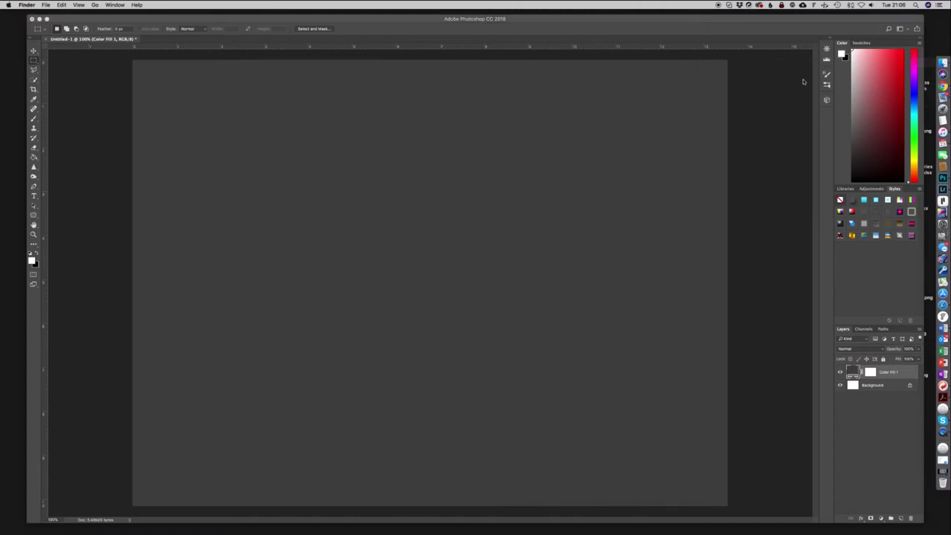
pyautogui.click(496, 79)
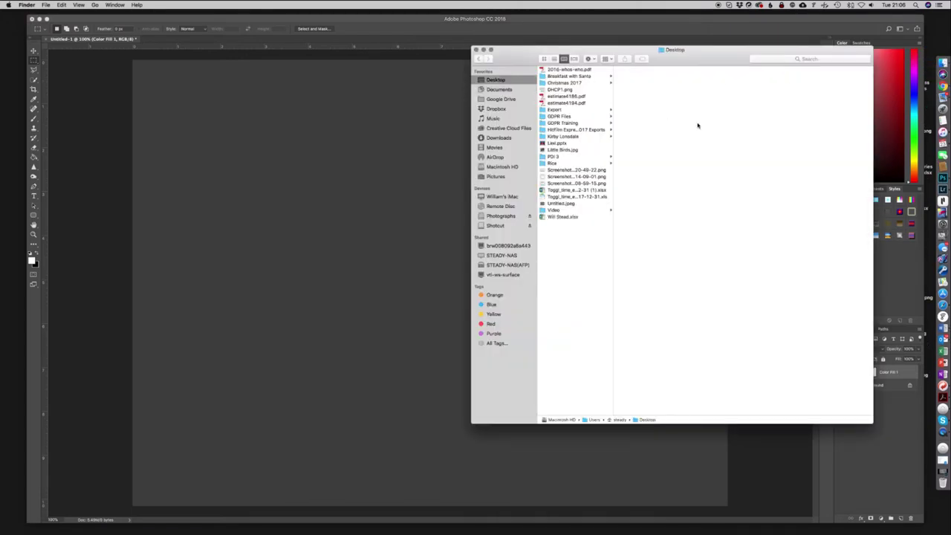
pyautogui.click(554, 110)
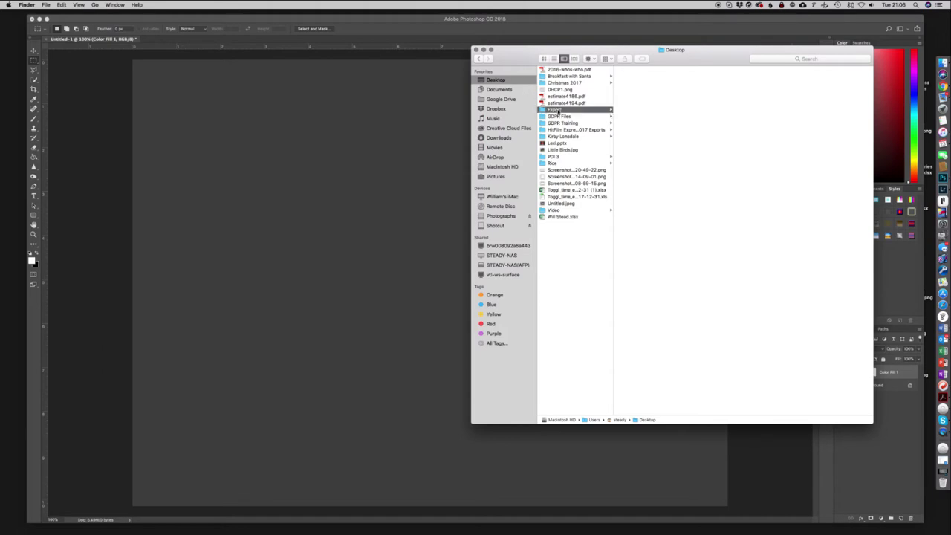
pyautogui.click(635, 90)
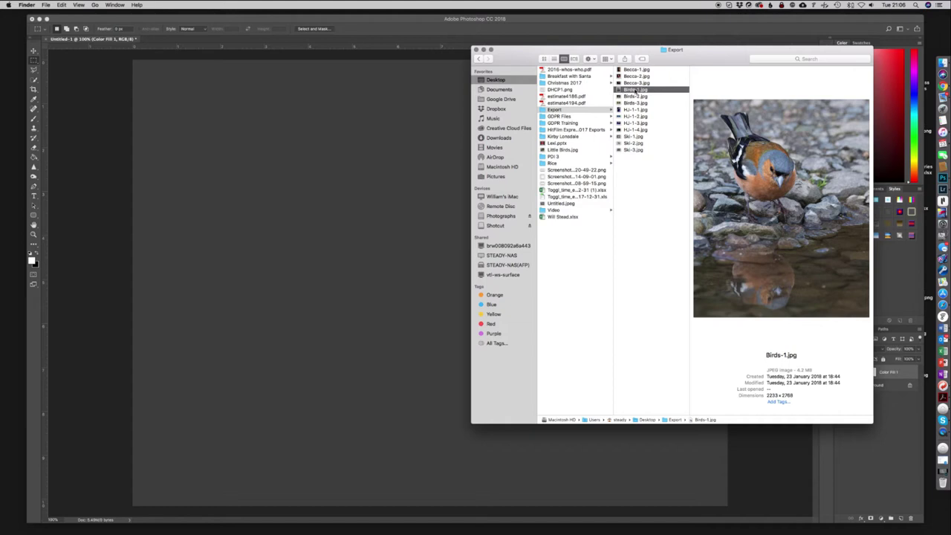
pyautogui.press('Down')
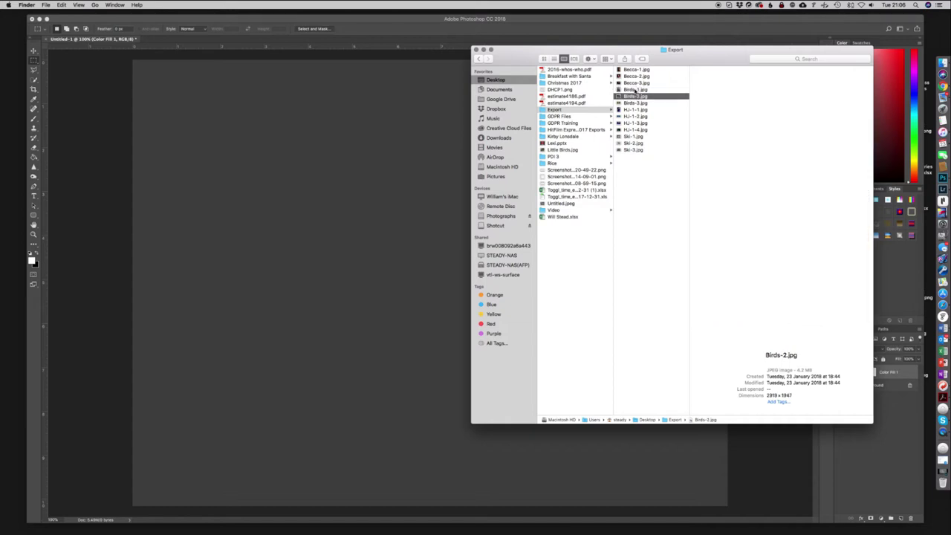
pyautogui.press('Down')
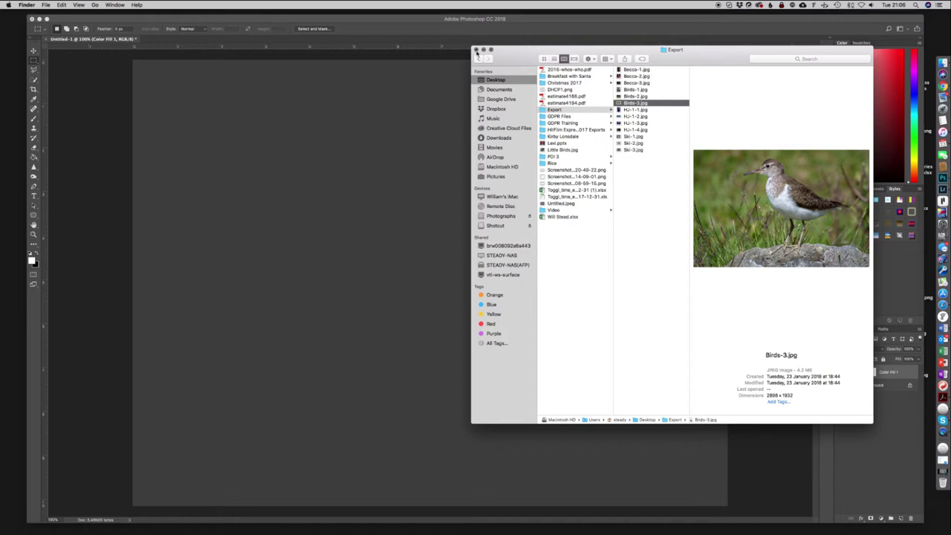
pyautogui.moveTo(506, 49); pyautogui.dragTo(575, 52)
pyautogui.click(555, 31)
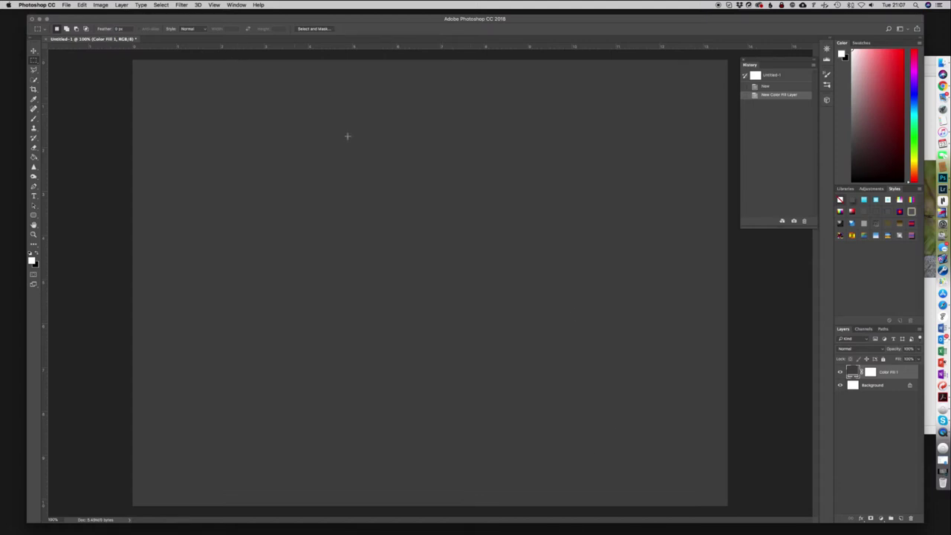
# Step: Apply a New Guide Layout of 2 columns, 0.3 cm gutter and 0.3 cm margins all round
pyautogui.click(214, 5)
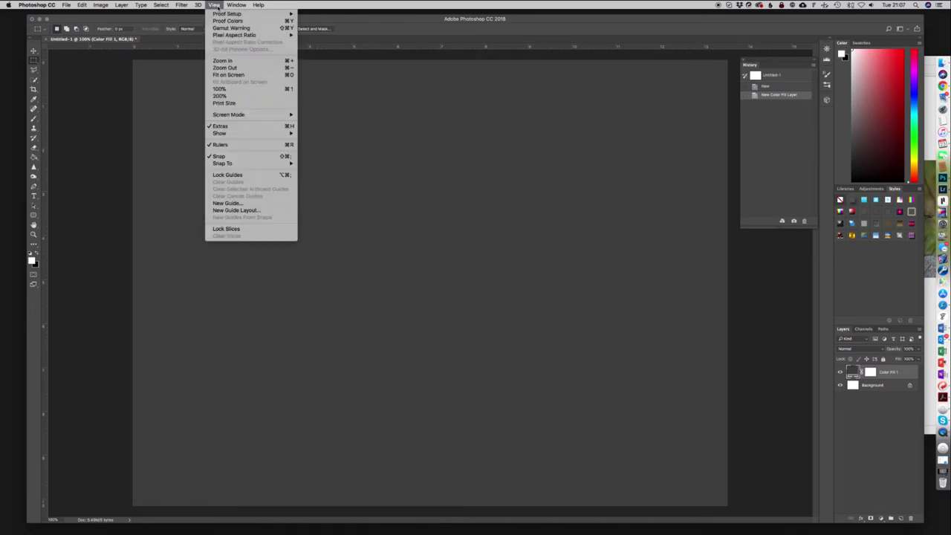
pyautogui.click(241, 211)
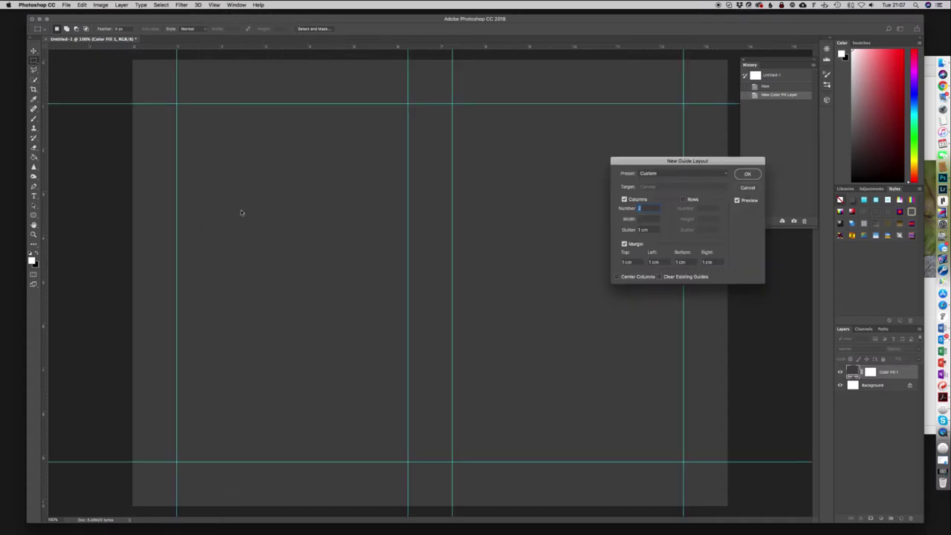
pyautogui.moveTo(687, 161); pyautogui.dragTo(553, 194)
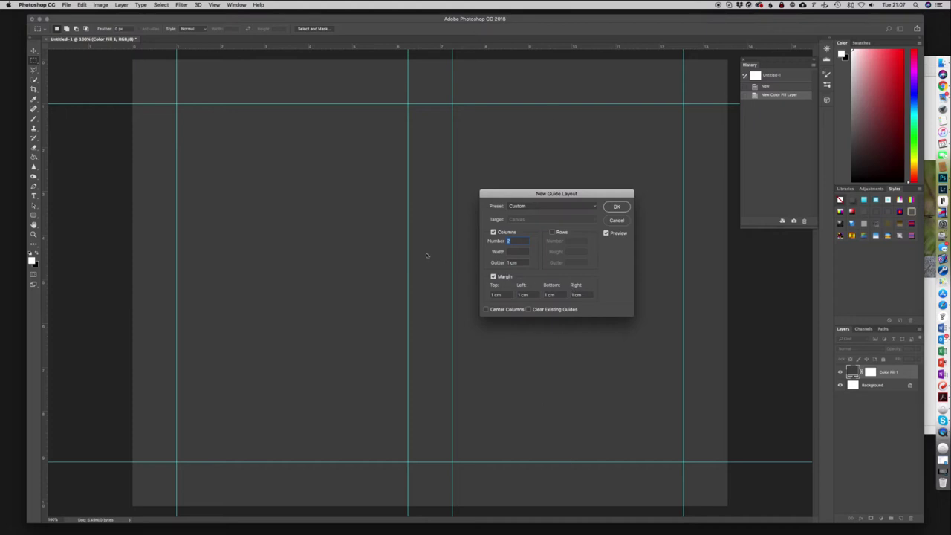
pyautogui.click(501, 265)
pyautogui.write('.5')
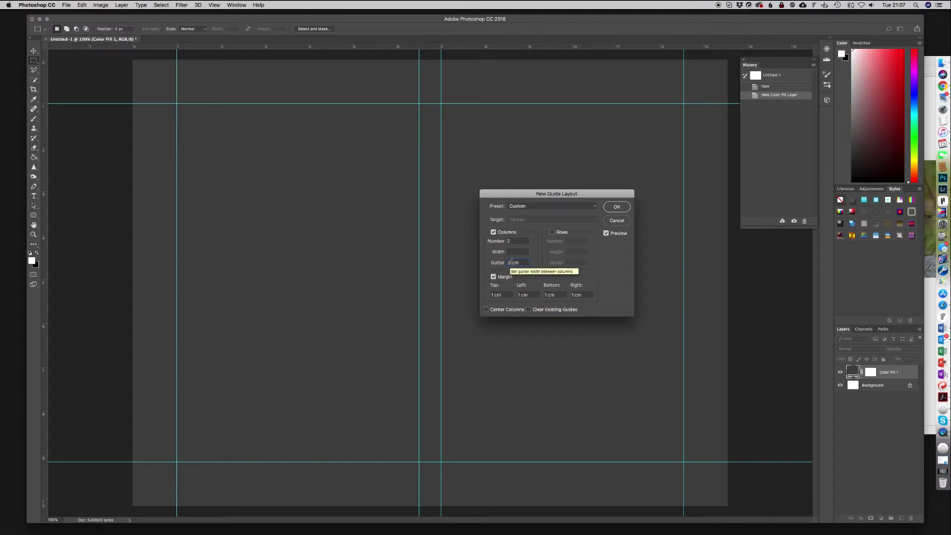
pyautogui.write('.5')
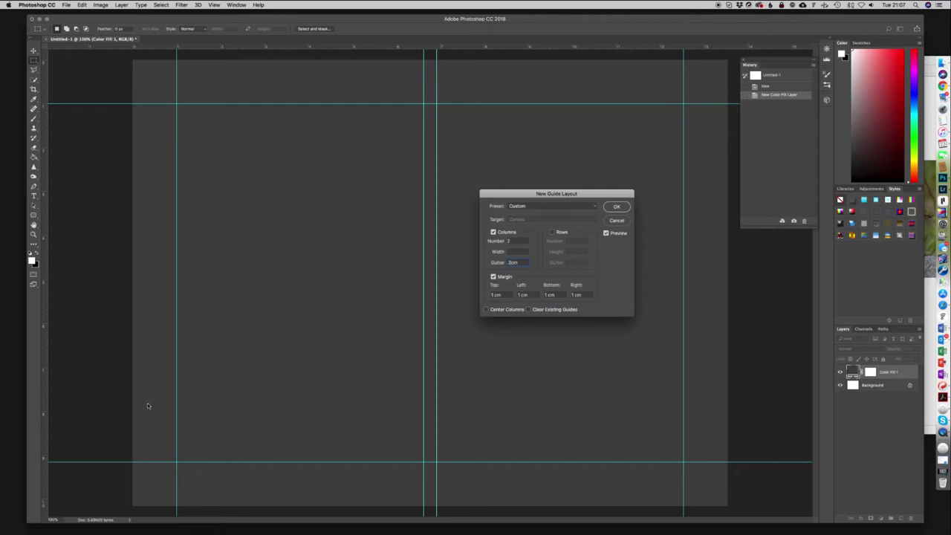
pyautogui.press('Tab')
pyautogui.write('.3')
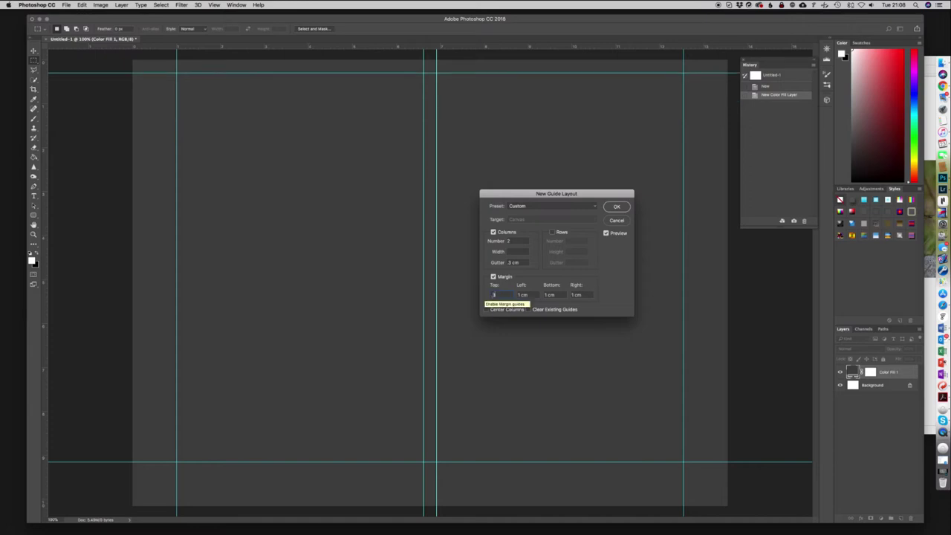
pyautogui.press('Tab')
pyautogui.write('.3')
pyautogui.press('Tab')
pyautogui.write('.3')
pyautogui.press('Tab')
pyautogui.write('.3')
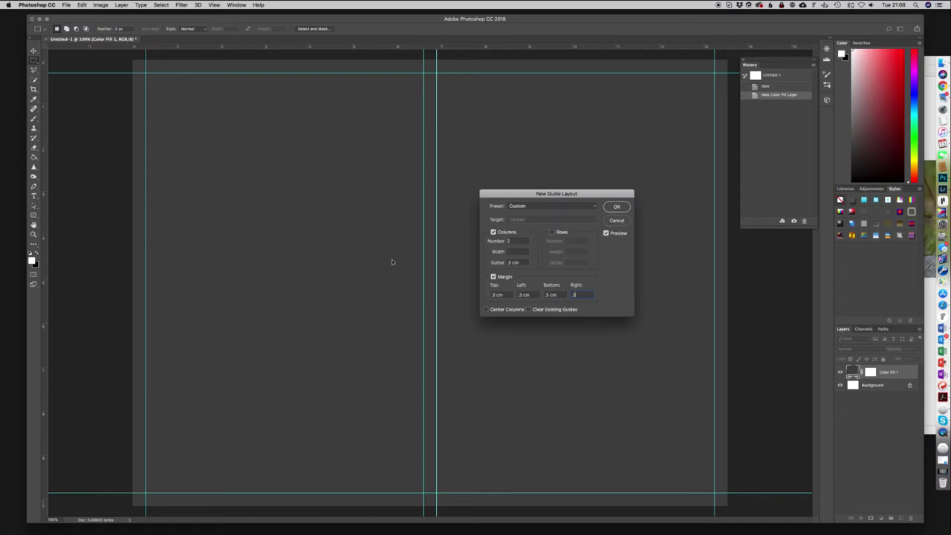
pyautogui.click(618, 208)
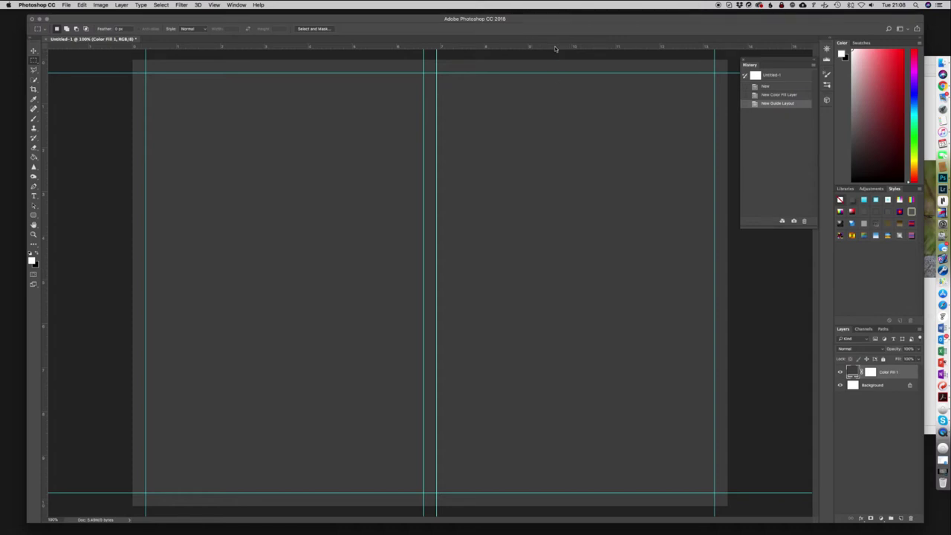
# Step: Drag two horizontal guides from the top ruler to just either side of the canvas middle
pyautogui.moveTo(554, 48); pyautogui.dragTo(549, 273)
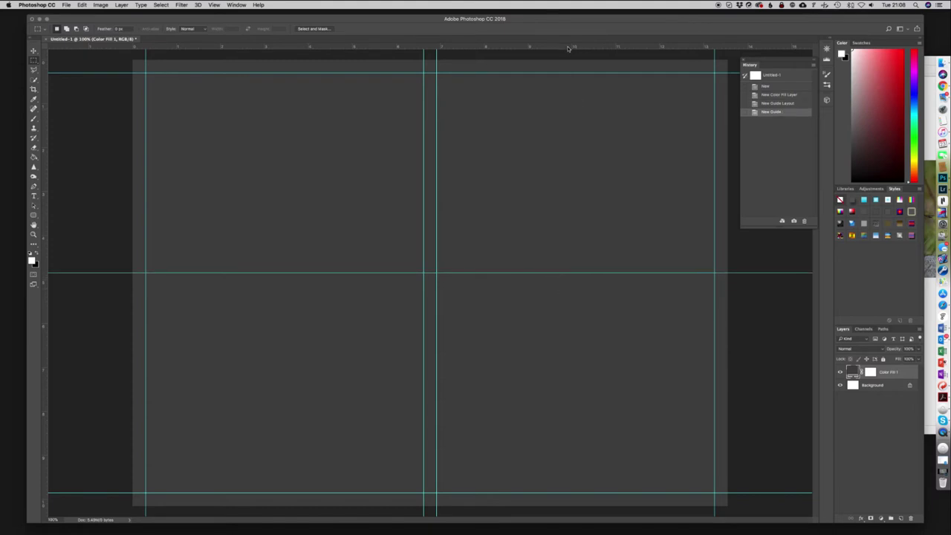
pyautogui.moveTo(568, 48); pyautogui.dragTo(570, 273)
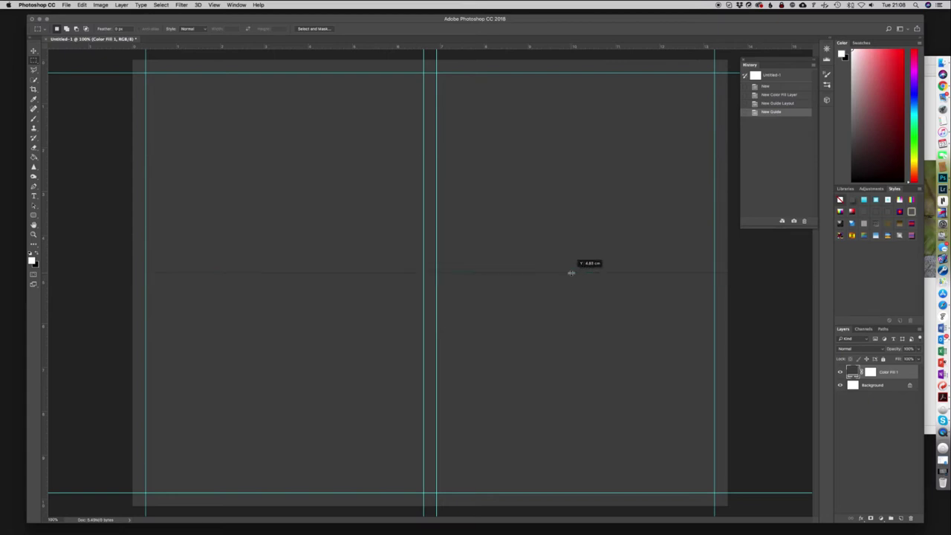
pyautogui.moveTo(570, 273); pyautogui.dragTo(571, 285)
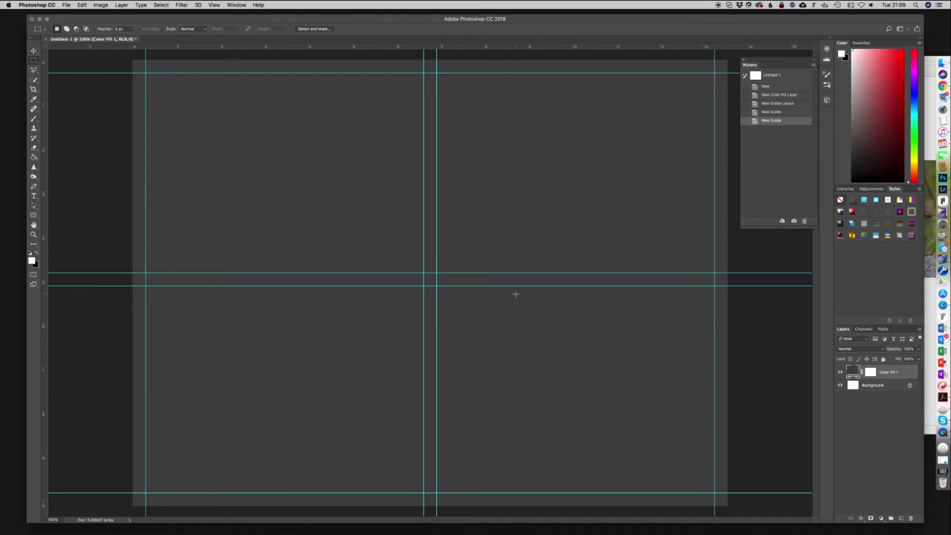
# Step: Check the View snapping options, then marquee-select the whole left column between the guides
pyautogui.click(214, 5)
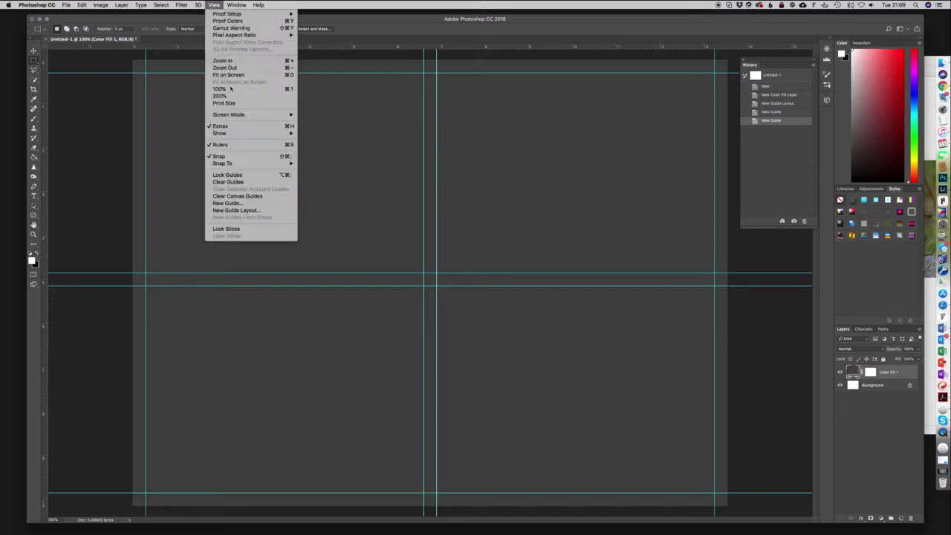
pyautogui.moveTo(227, 164)
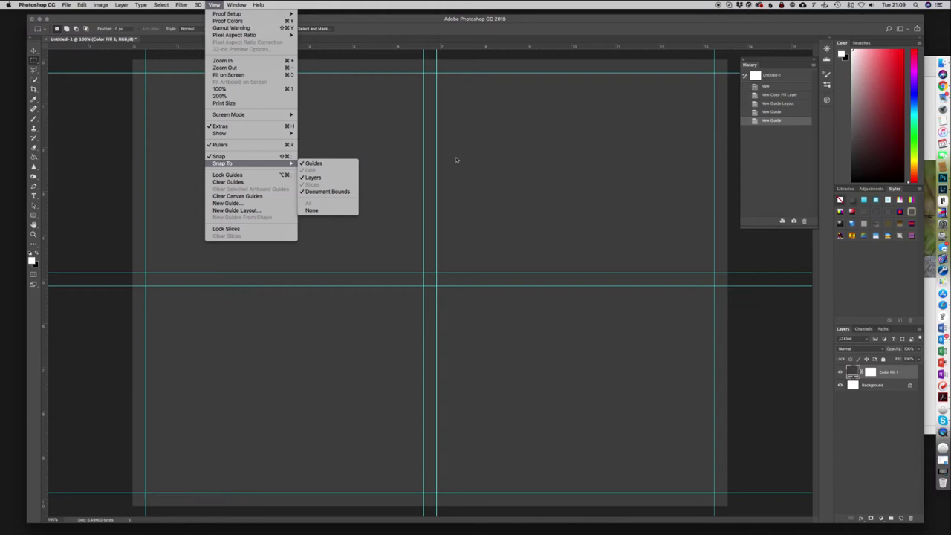
pyautogui.click(474, 182)
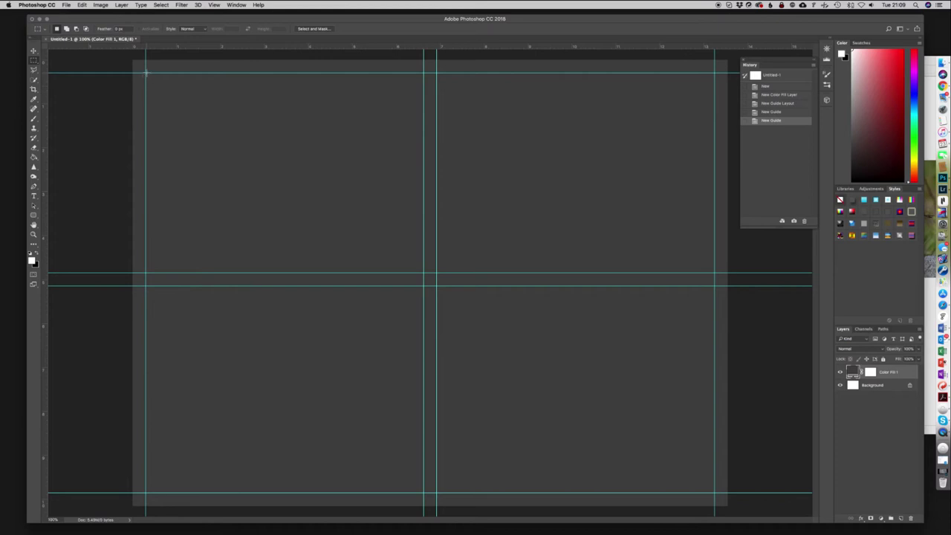
pyautogui.moveTo(145, 73); pyautogui.dragTo(421, 491)
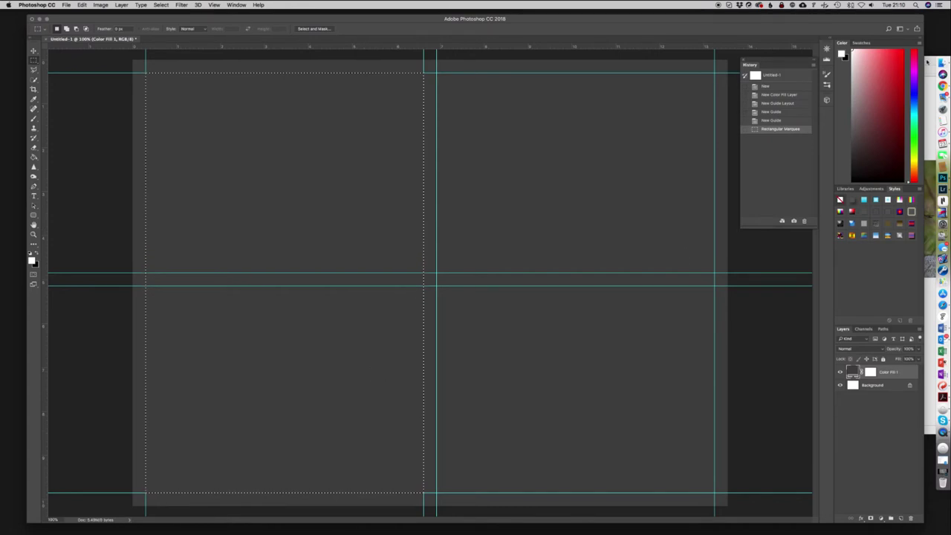
# Step: Copy Birds-1.jpg from the Export folder in Finder and return to Photoshop
pyautogui.click(941, 63)
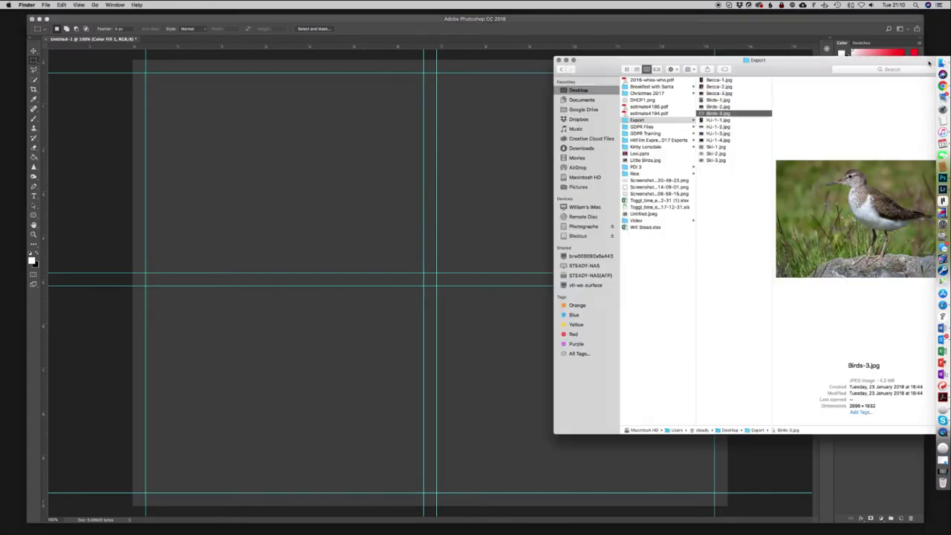
pyautogui.click(723, 101)
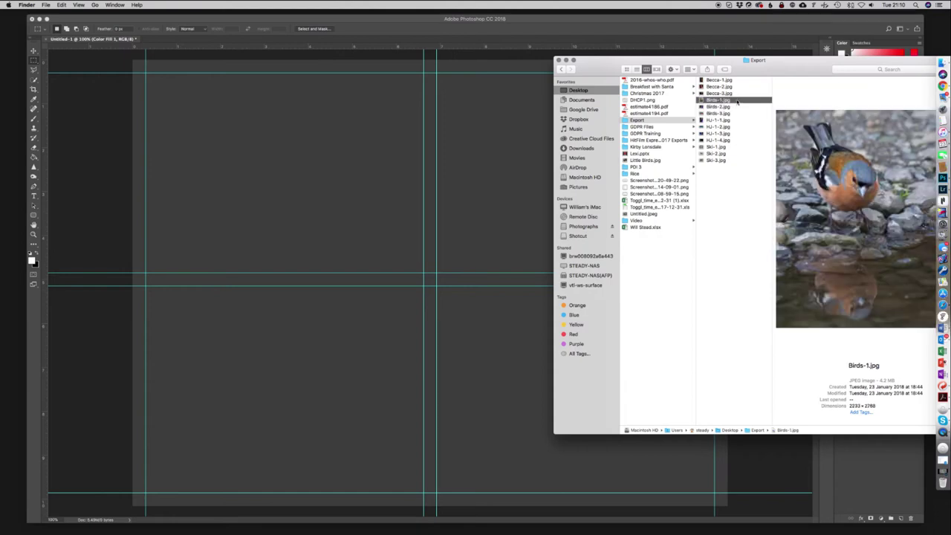
pyautogui.rightClick(735, 103)
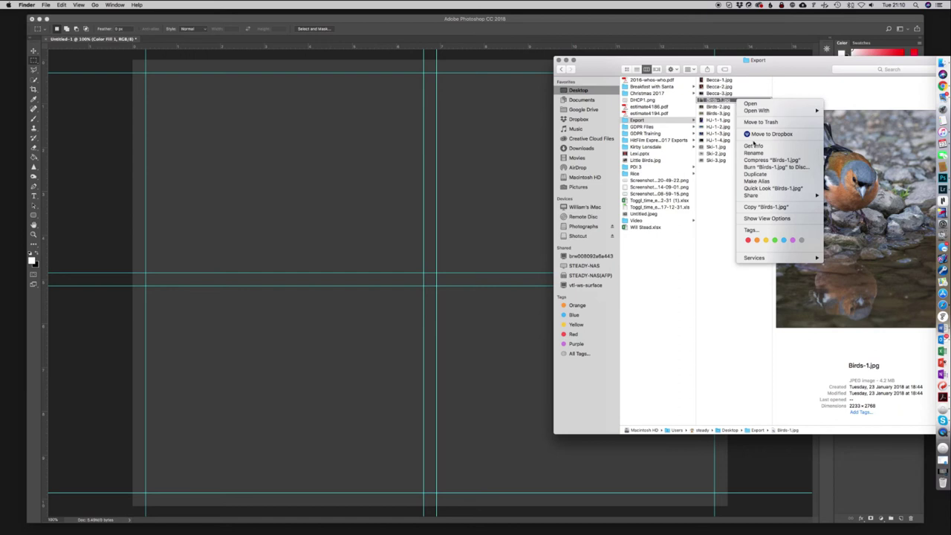
pyautogui.click(761, 209)
pyautogui.click(564, 22)
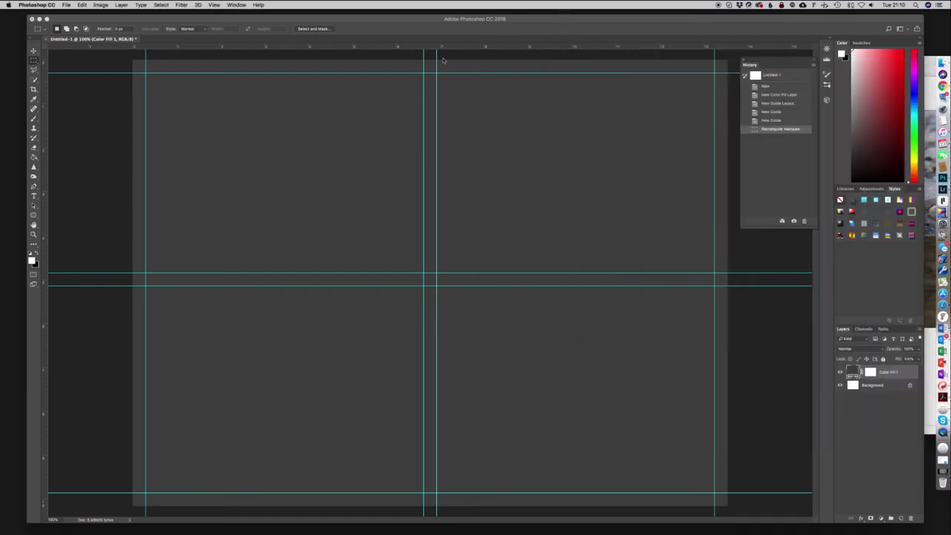
pyautogui.click(82, 5)
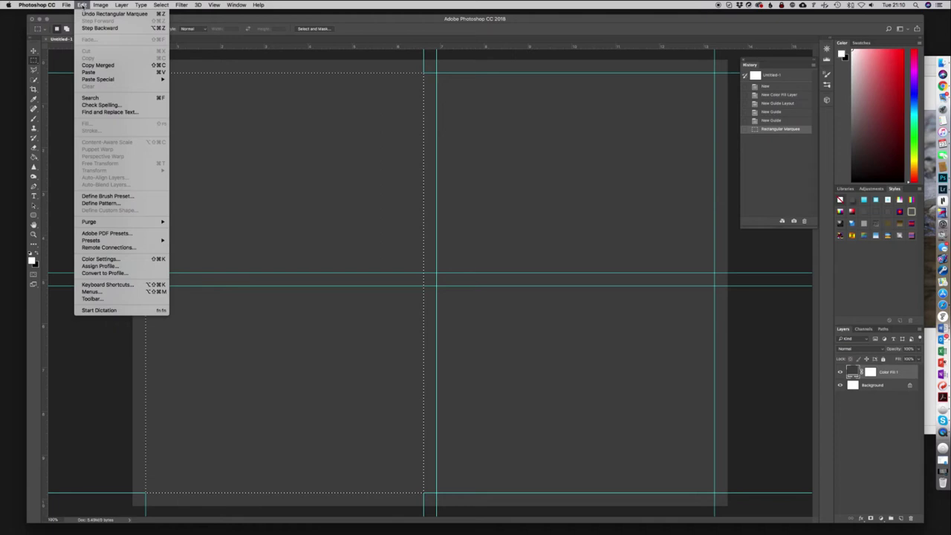
pyautogui.click(88, 72)
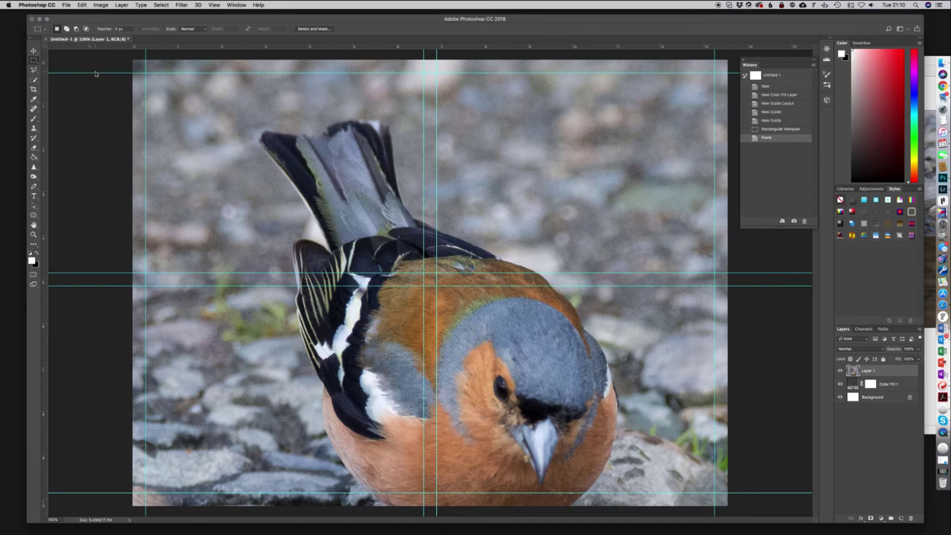
pyautogui.press('super+t')
pyautogui.press('super+z')
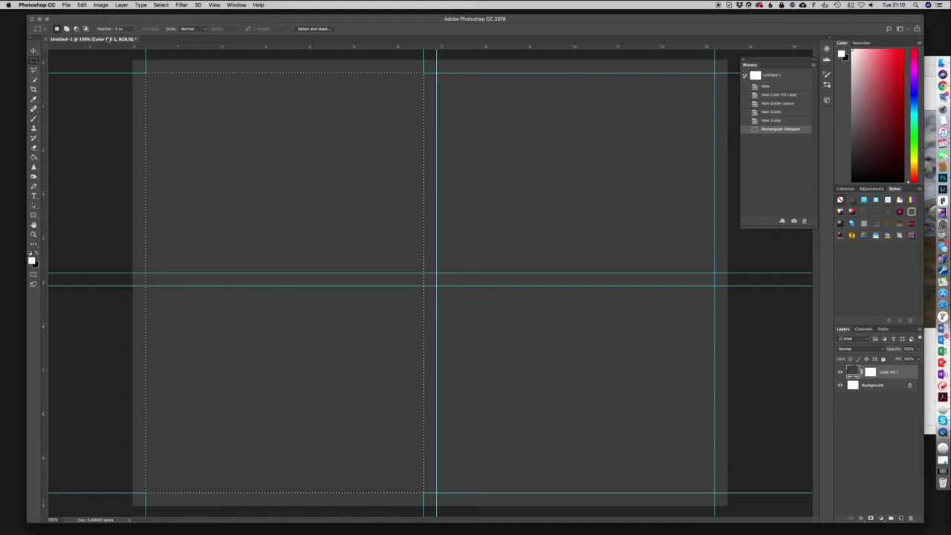
# Step: Paste the chaffinch photo into the left-column selection with Edit > Paste Special > Paste Into
pyautogui.click(82, 4)
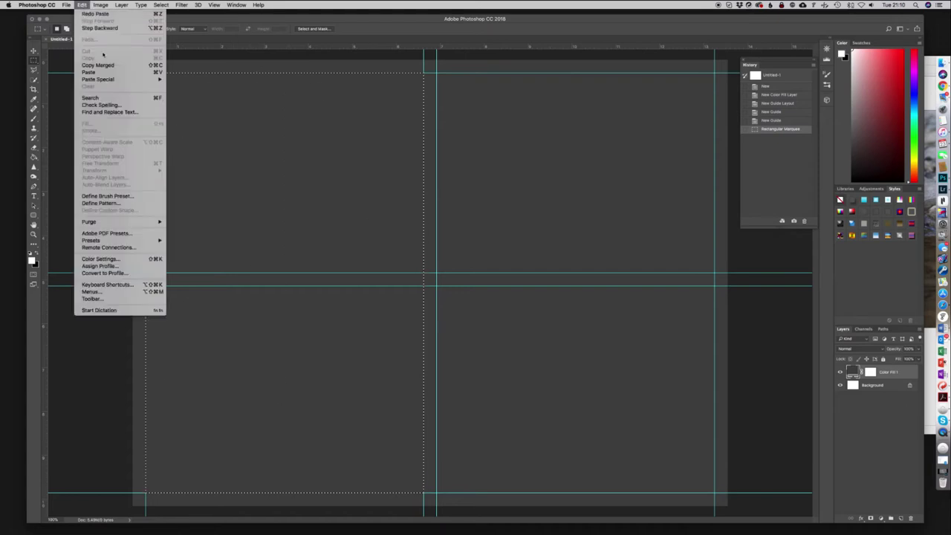
pyautogui.moveTo(106, 81)
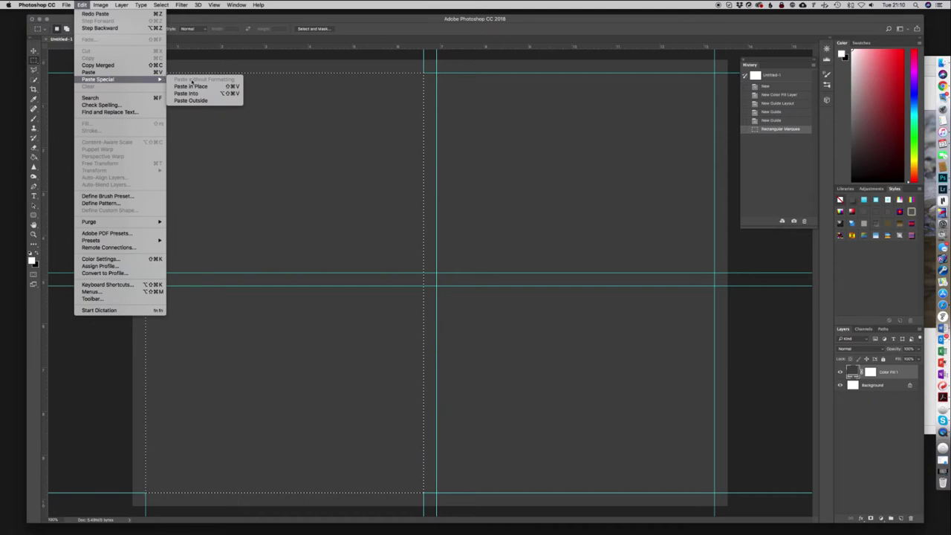
pyautogui.click(236, 94)
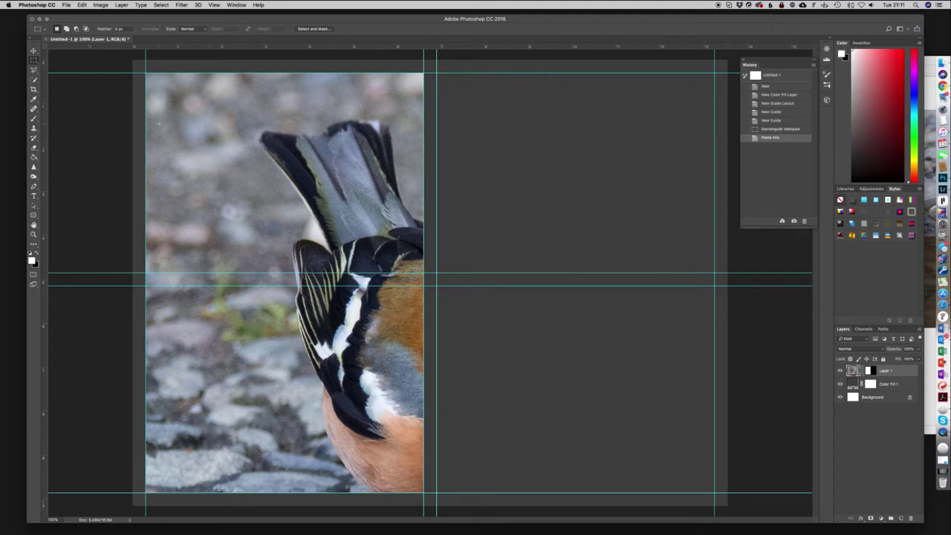
# Step: Try scaling the chaffinch photo with the Move tool's transform handles, then cancel
pyautogui.click(33, 50)
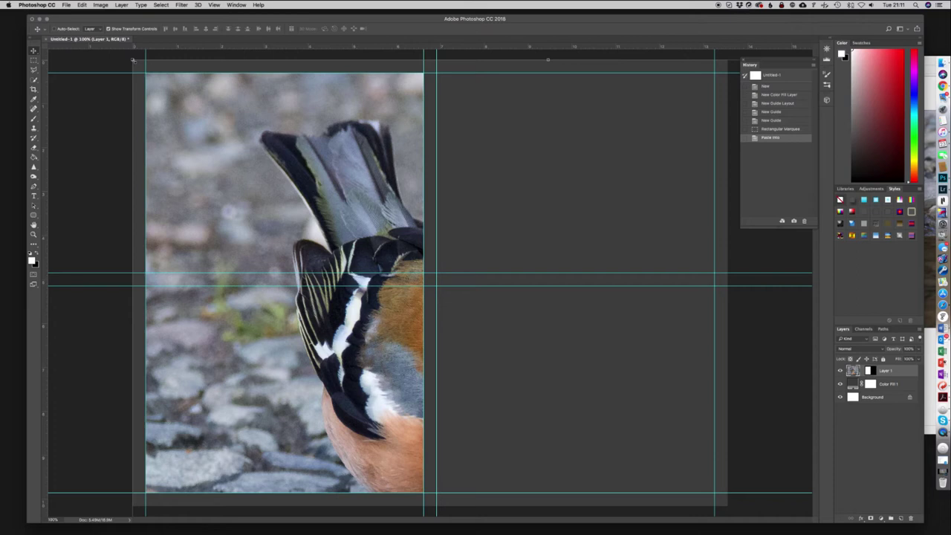
pyautogui.moveTo(134, 61); pyautogui.dragTo(214, 144)
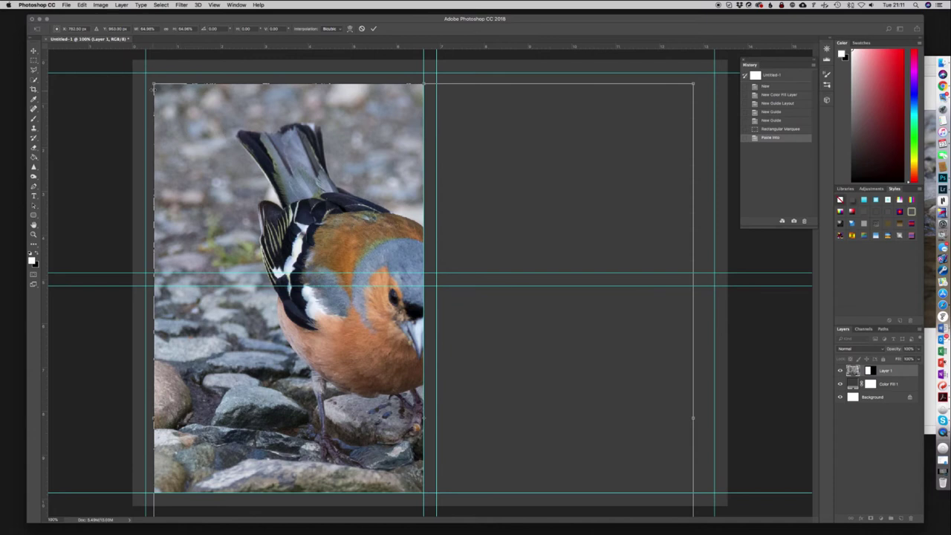
pyautogui.moveTo(160, 92); pyautogui.dragTo(199, 90)
pyautogui.moveTo(225, 92); pyautogui.dragTo(263, 73)
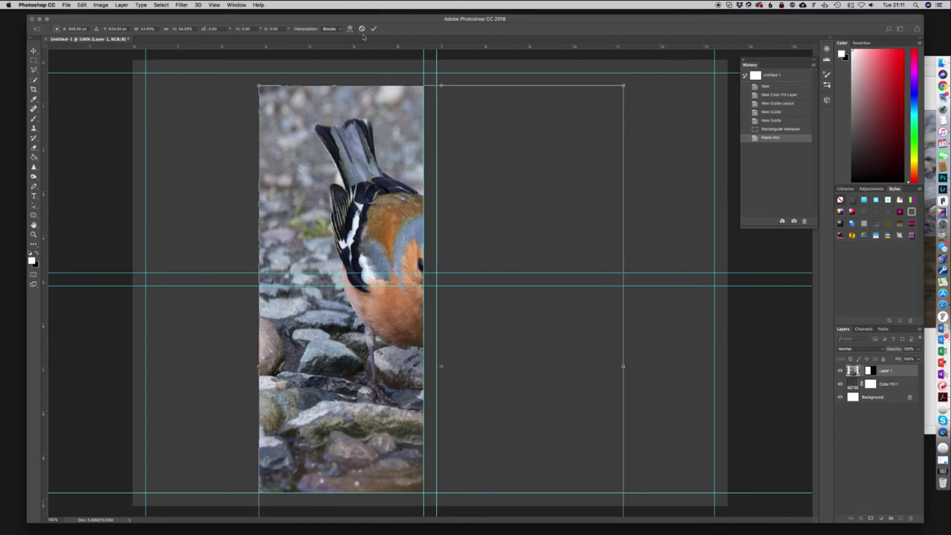
pyautogui.click(361, 28)
# Step: Free-transform the chaffinch photo to 41.69% so bird and reflection fill the left panel
pyautogui.hotkey('ctrl', 't')
pyautogui.moveTo(131, 59); pyautogui.dragTo(324, 253)
pyautogui.moveTo(371, 353); pyautogui.dragTo(214, 196)
pyautogui.moveTo(164, 84); pyautogui.dragTo(180, 103)
pyautogui.moveTo(151, 75); pyautogui.dragTo(168, 135)
pyautogui.moveTo(472, 475); pyautogui.dragTo(491, 499)
pyautogui.moveTo(414, 416); pyautogui.dragTo(413, 413)
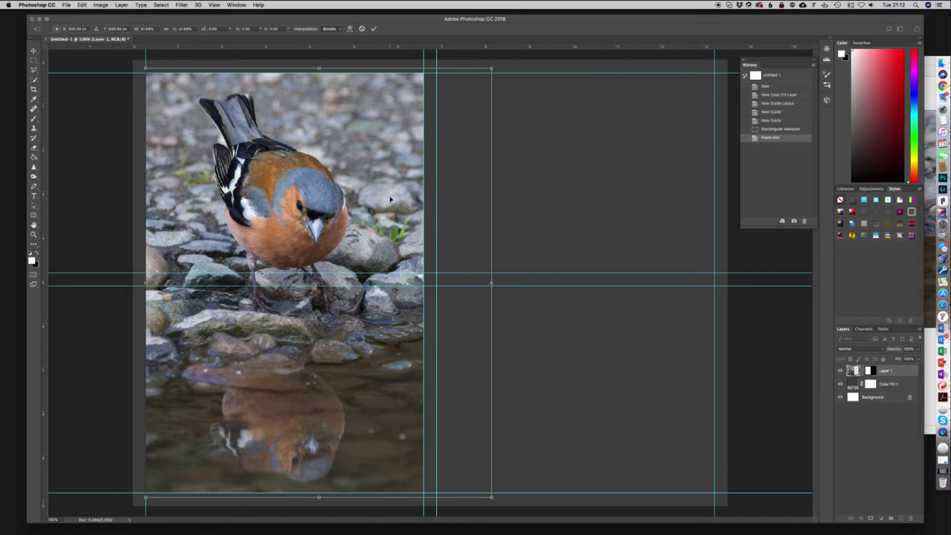
pyautogui.click(373, 29)
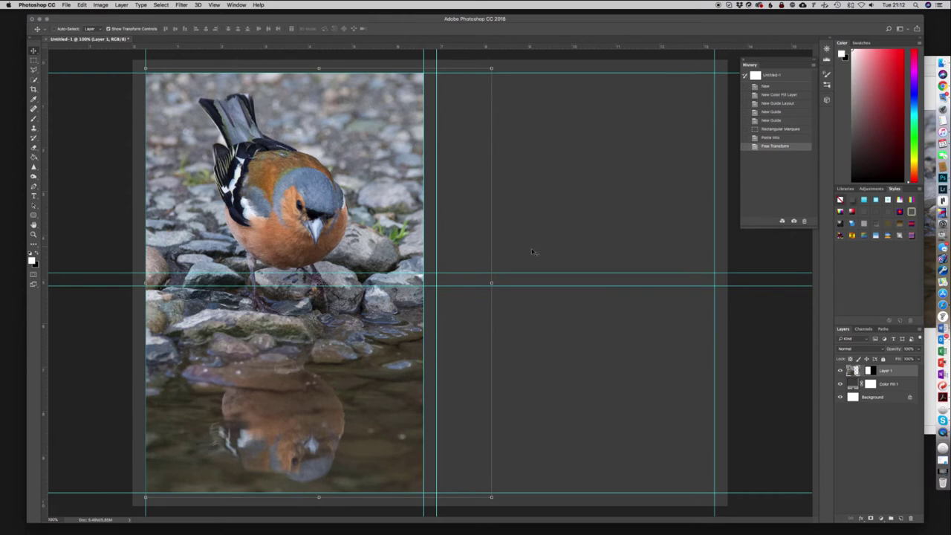
pyautogui.click(33, 61)
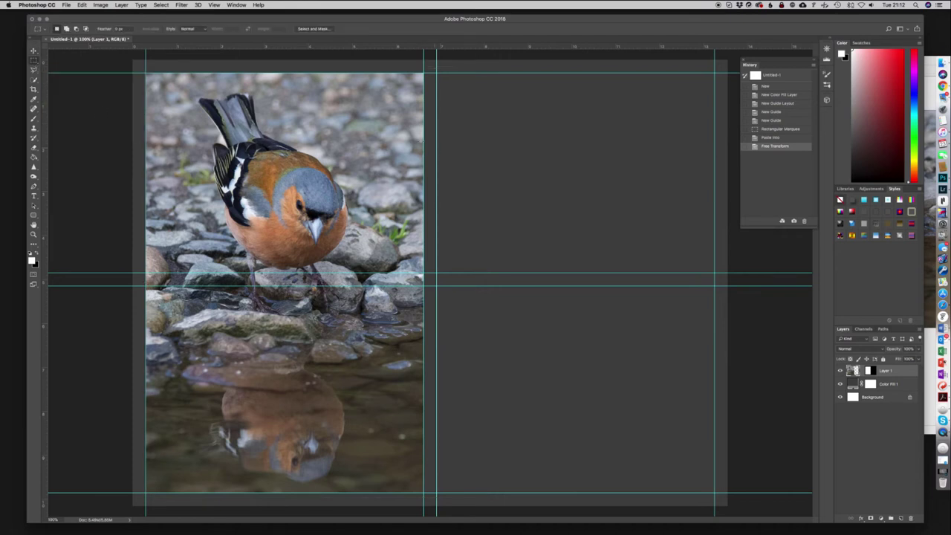
# Step: Marquee-select the empty top-right panel between the guides
pyautogui.moveTo(438, 73); pyautogui.dragTo(714, 272)
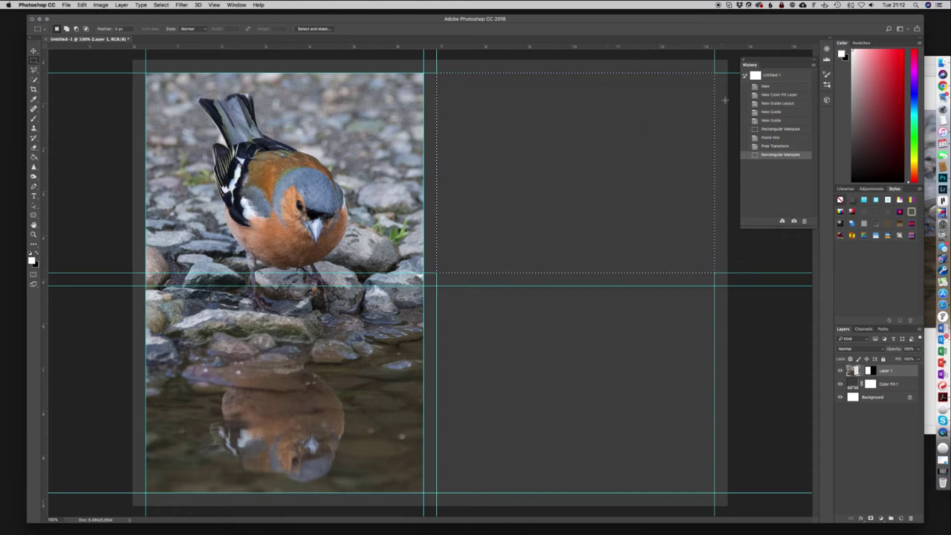
# Step: Copy Birds-2.jpg, the two birds on a post, from Finder's Export folder and return to Photoshop
pyautogui.click(941, 64)
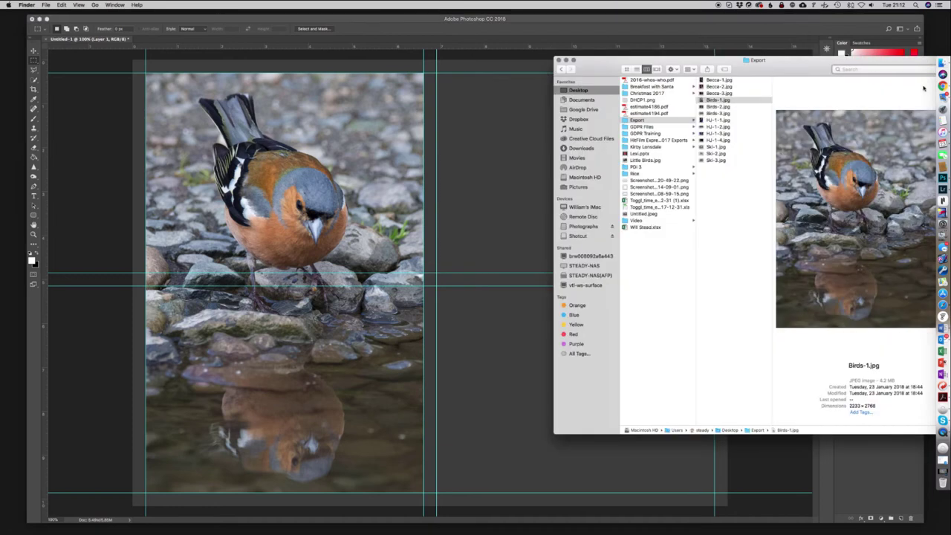
pyautogui.click(719, 107)
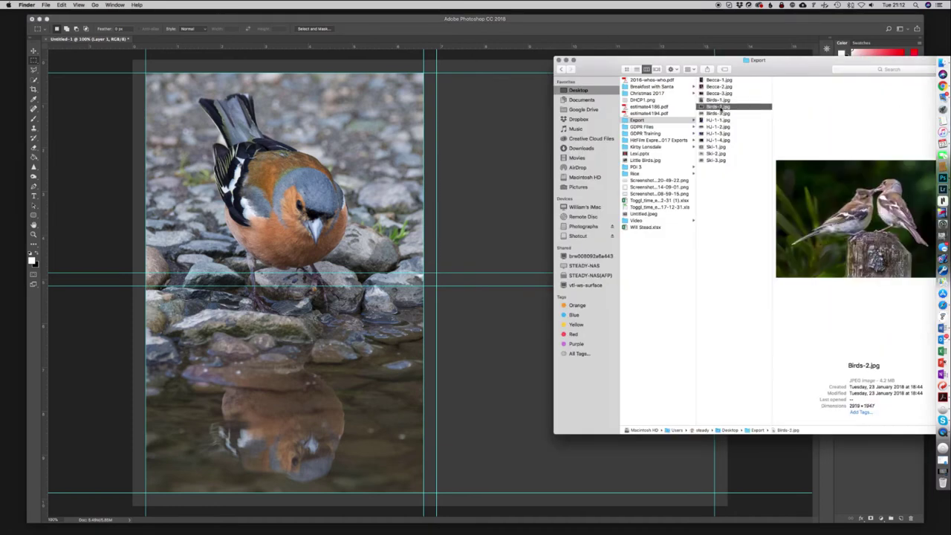
pyautogui.rightClick(720, 108)
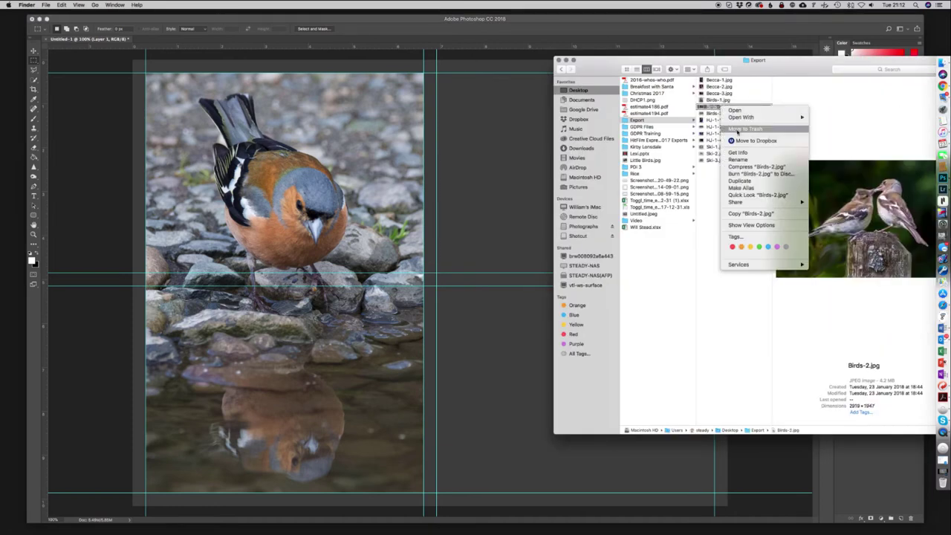
pyautogui.click(752, 214)
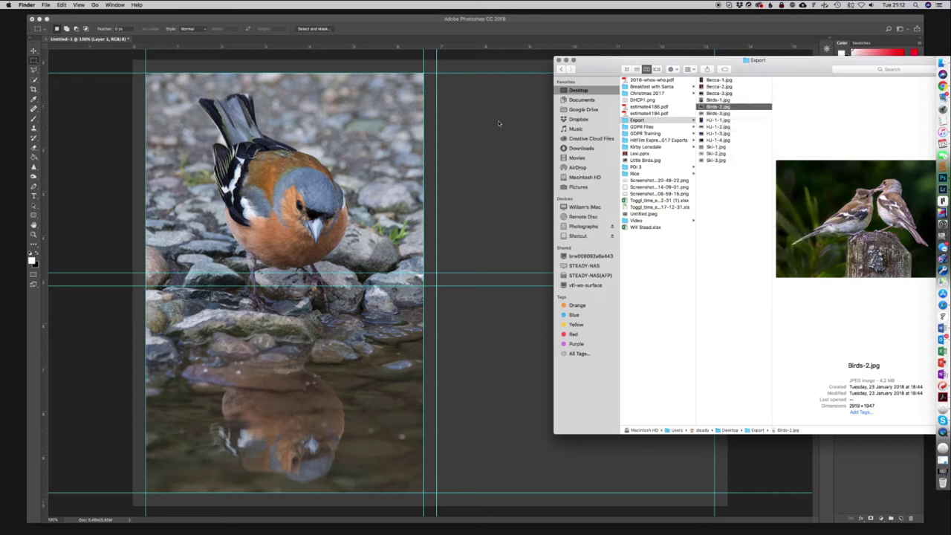
pyautogui.click(499, 125)
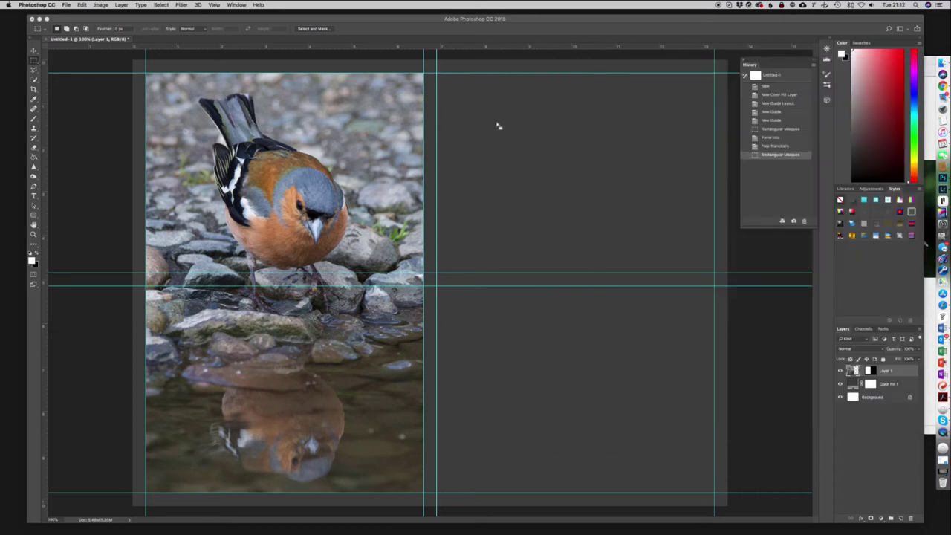
# Step: Paste the two-birds photo into the top-right panel selection with Paste Into
pyautogui.click(81, 5)
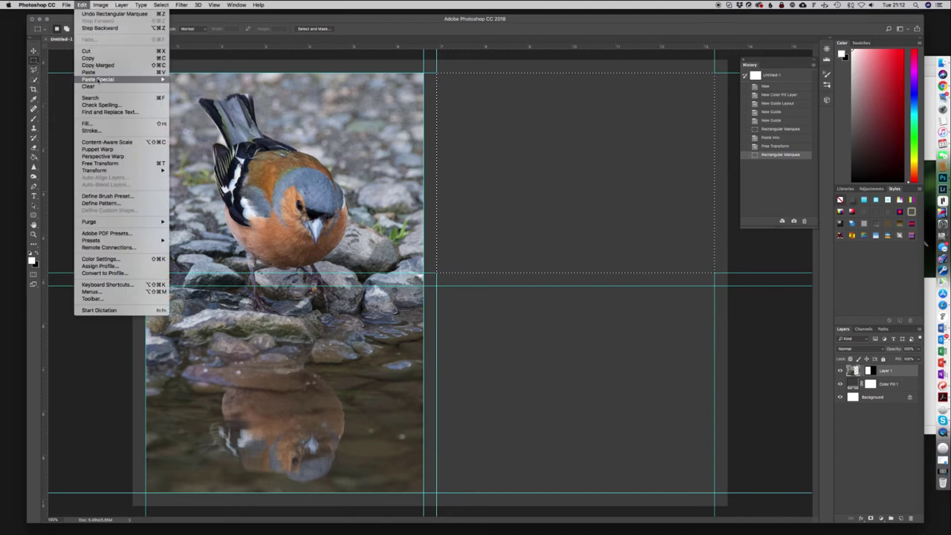
pyautogui.moveTo(99, 79)
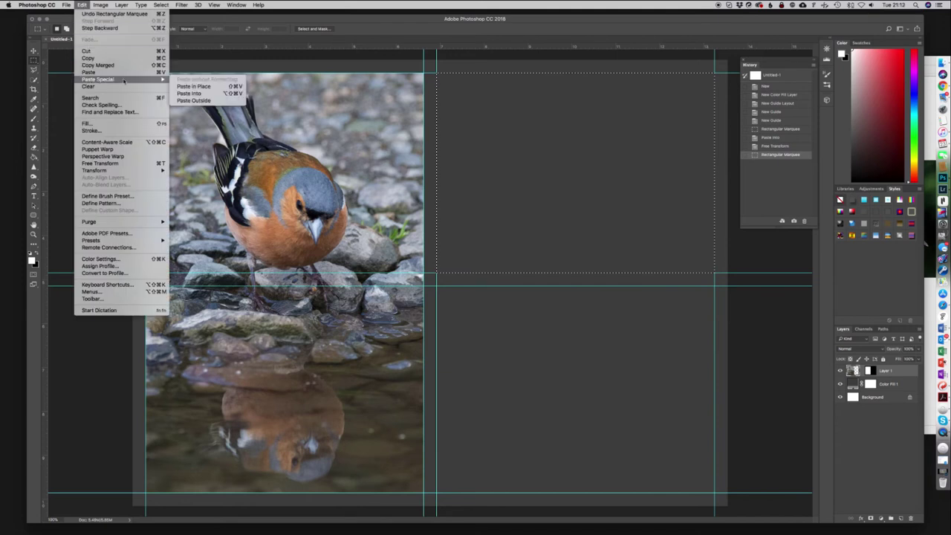
pyautogui.click(199, 95)
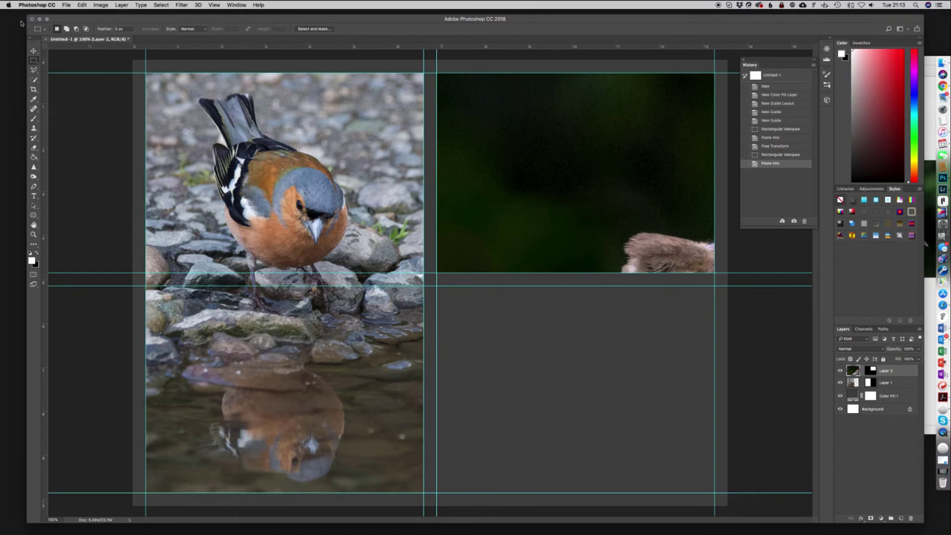
# Step: Scale the two-birds photo to fit the top-right panel, then marquee-select the bottom-right panel
pyautogui.click(33, 51)
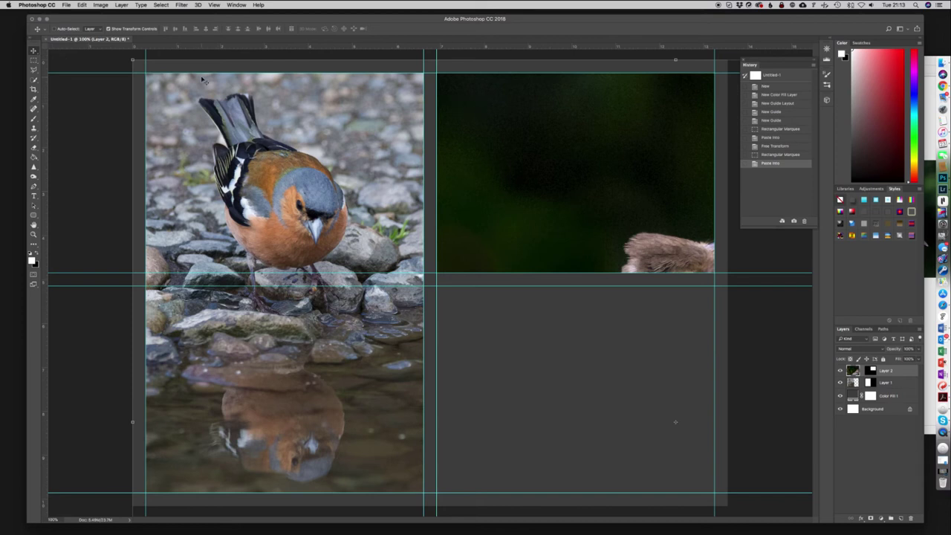
pyautogui.moveTo(134, 61); pyautogui.dragTo(469, 138)
pyautogui.moveTo(540, 194); pyautogui.dragTo(491, 147)
pyautogui.moveTo(748, 295); pyautogui.dragTo(737, 287)
pyautogui.moveTo(647, 240); pyautogui.dragTo(650, 238)
pyautogui.click(373, 28)
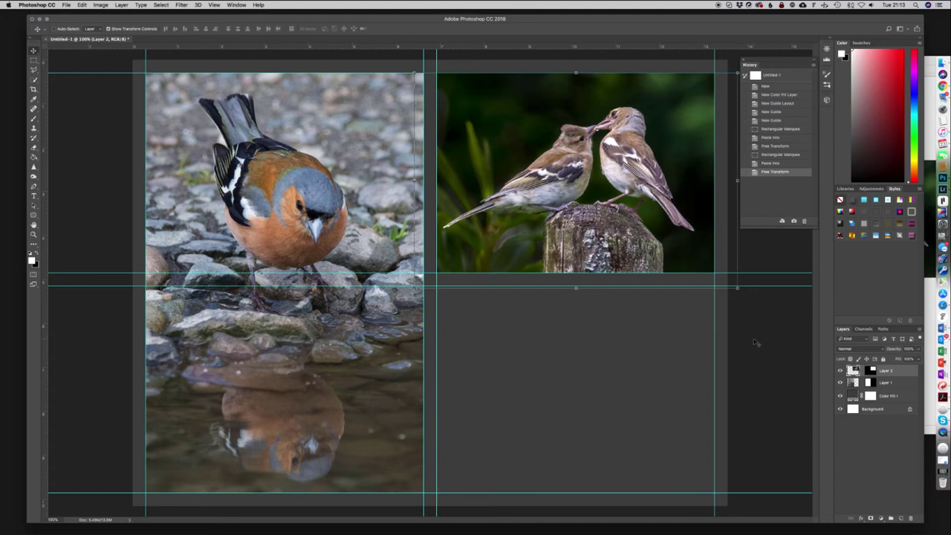
pyautogui.press('m')
pyautogui.moveTo(436, 286); pyautogui.dragTo(715, 492)
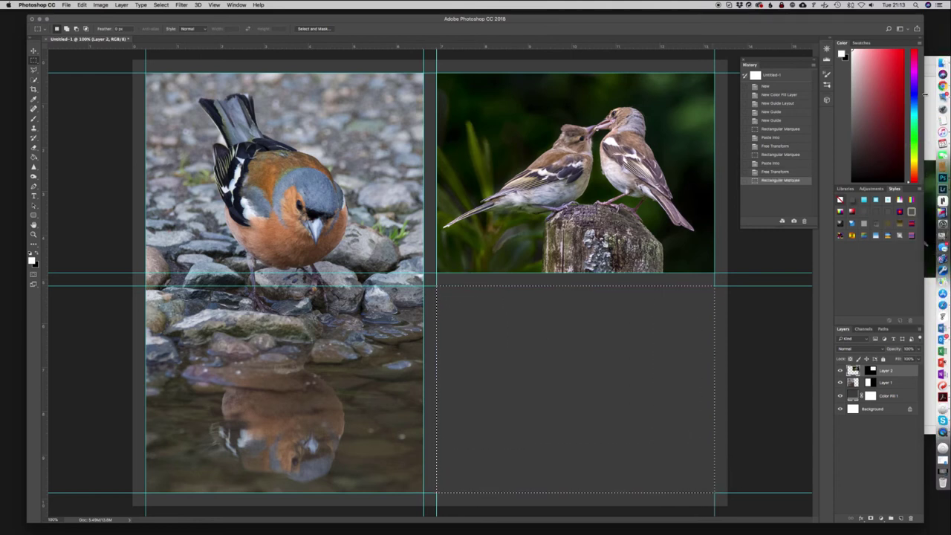
# Step: Copy Birds-3.jpg from the Export folder in Finder
pyautogui.click(942, 62)
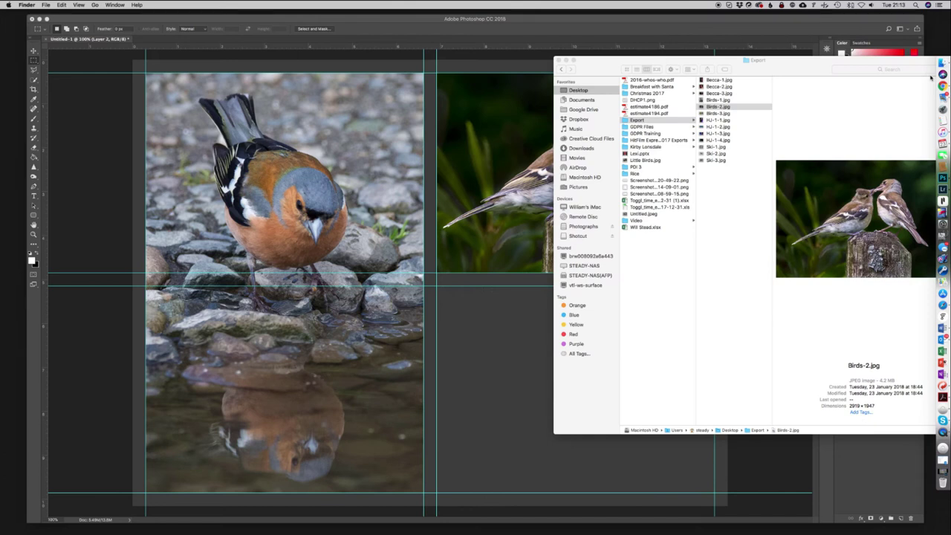
pyautogui.click(719, 113)
pyautogui.rightClick(721, 113)
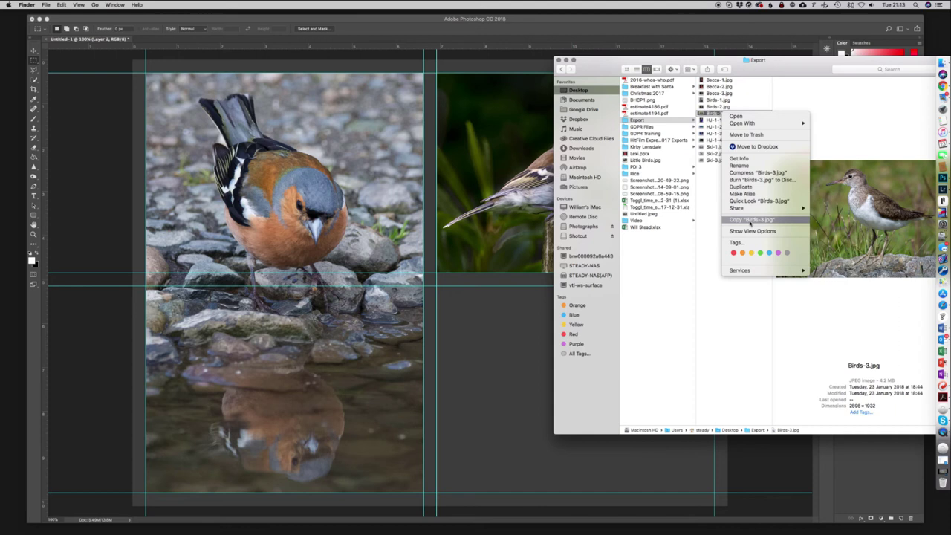
pyautogui.click(752, 221)
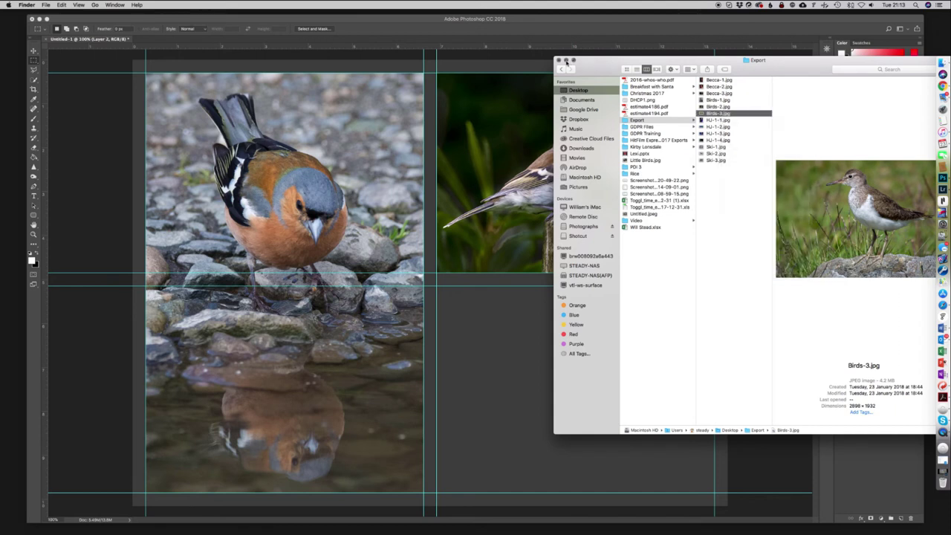
# Step: Close the Finder window and return to the Photoshop collage
pyautogui.click(565, 59)
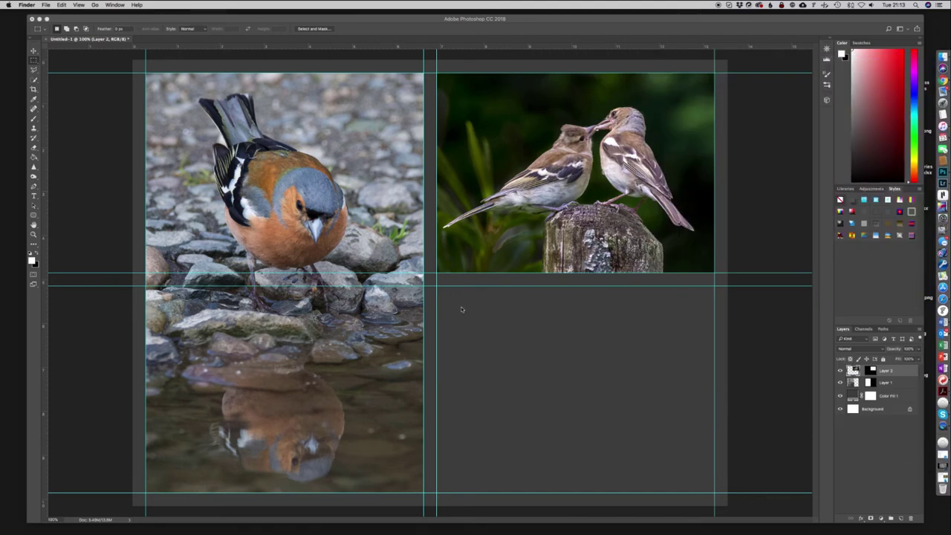
pyautogui.click(49, 4)
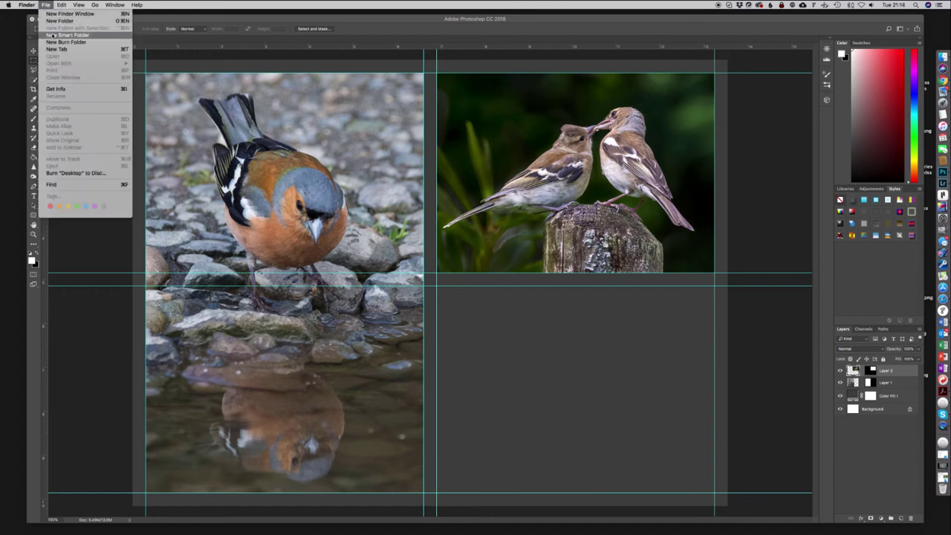
pyautogui.moveTo(62, 4)
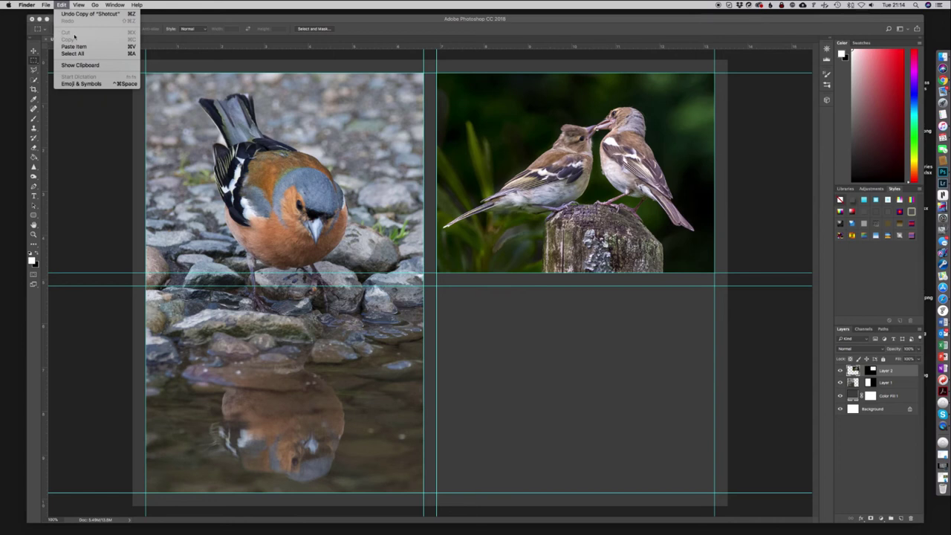
pyautogui.click(489, 315)
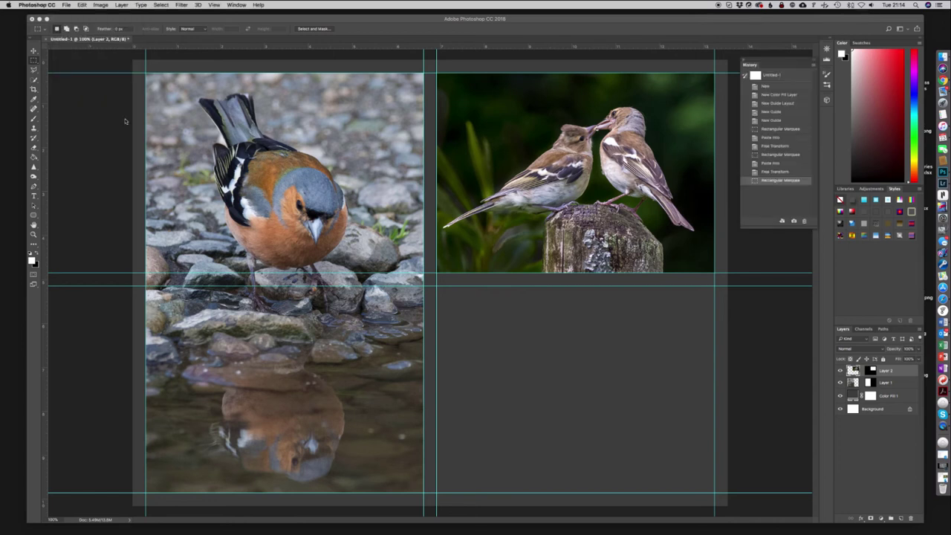
# Step: Paste the sandpiper photo into the selected bottom-right panel with Paste Into
pyautogui.click(84, 5)
pyautogui.moveTo(119, 79)
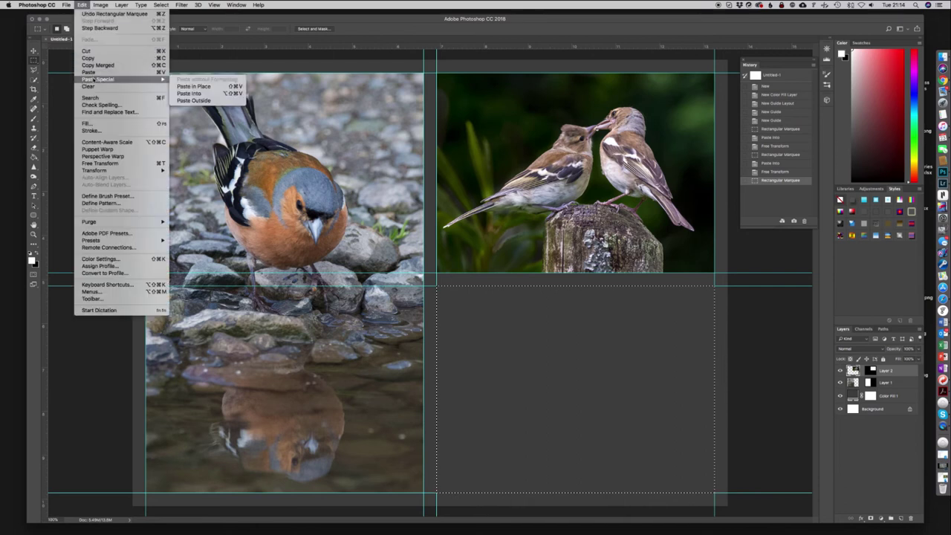
pyautogui.click(198, 94)
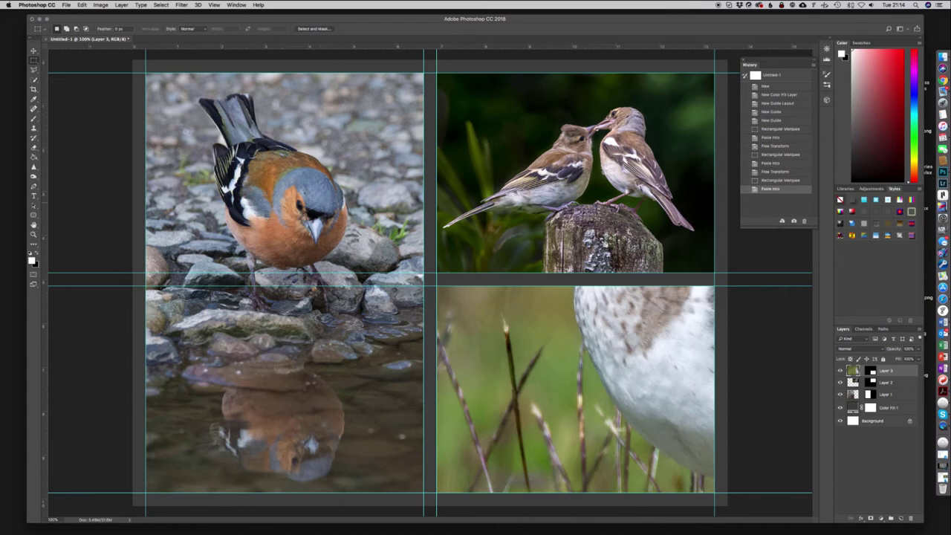
# Step: Scale and position the sandpiper photo to fill the bottom-right cell, then commit the transform
pyautogui.click(32, 52)
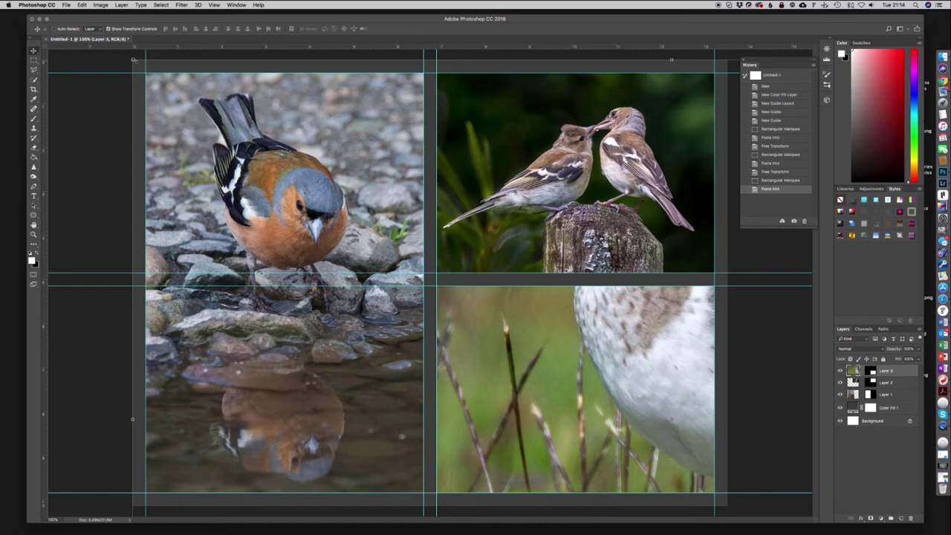
pyautogui.moveTo(132, 58); pyautogui.dragTo(526, 334)
pyautogui.moveTo(565, 359); pyautogui.dragTo(474, 327)
pyautogui.moveTo(394, 285); pyautogui.dragTo(421, 298)
pyautogui.moveTo(479, 350); pyautogui.dragTo(465, 339)
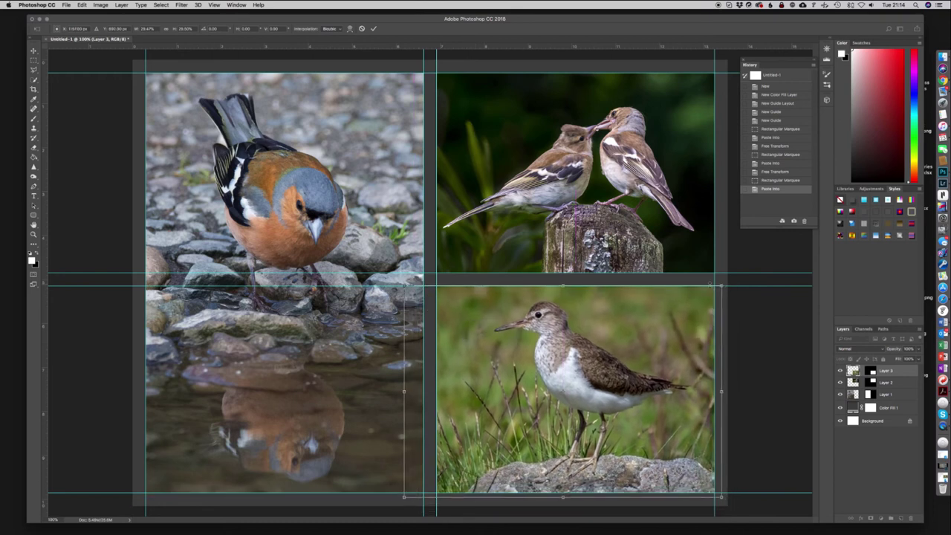
pyautogui.moveTo(721, 284); pyautogui.dragTo(732, 273)
pyautogui.moveTo(652, 344); pyautogui.dragTo(650, 347)
pyautogui.click(374, 29)
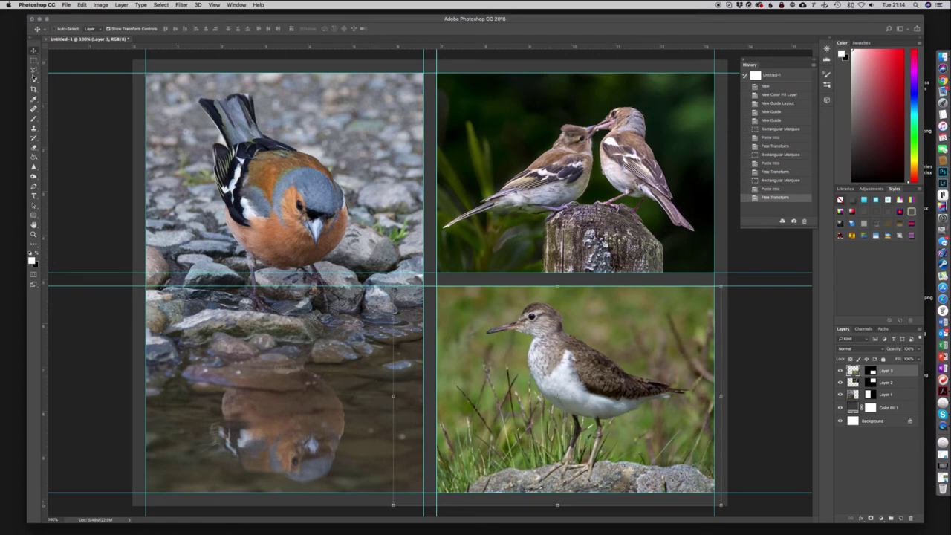
pyautogui.click(34, 60)
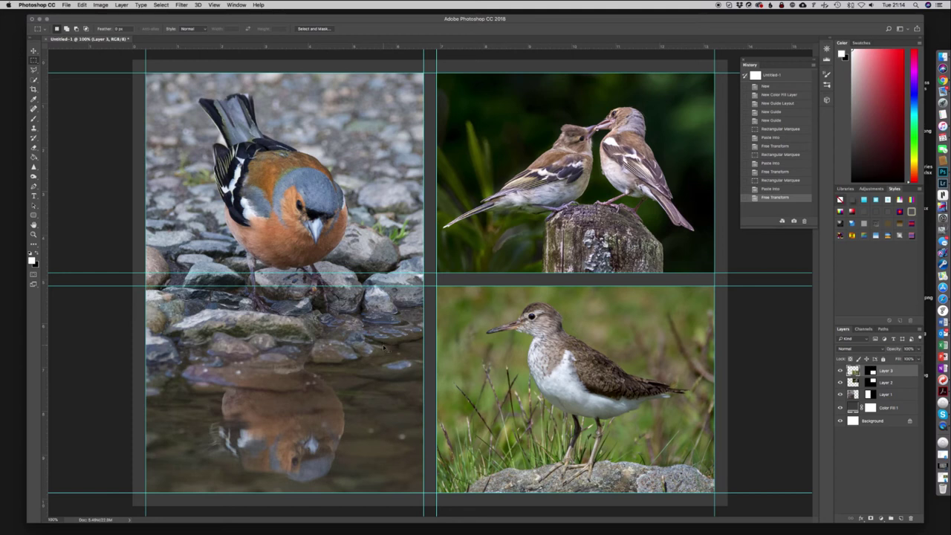
# Step: Toggle the guides with Cmd+; and leave them hidden to preview the three panels
pyautogui.press('super+semicolon')
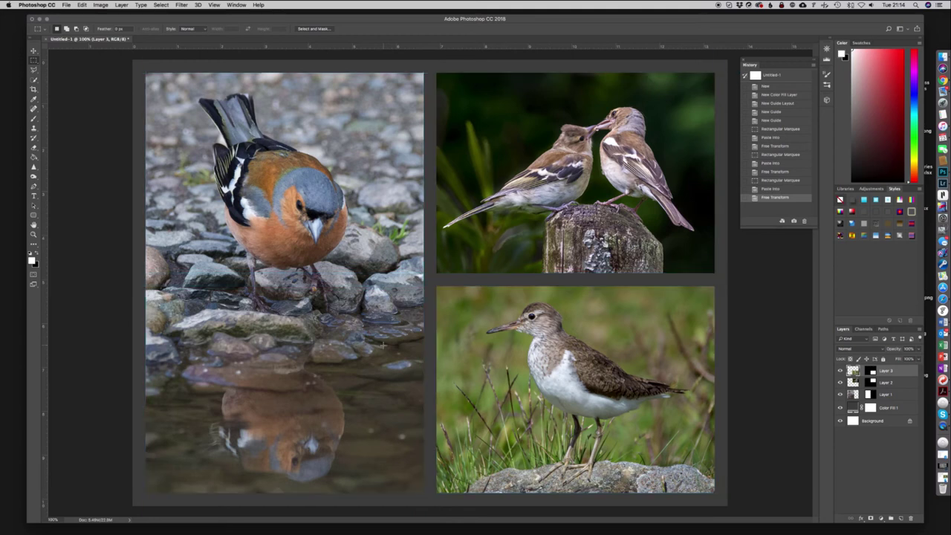
pyautogui.press('super+semicolon')
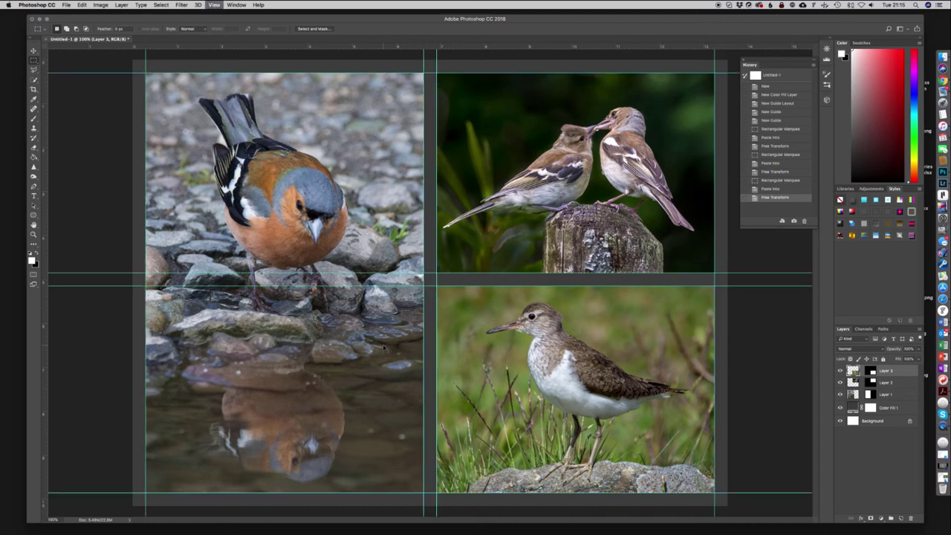
pyautogui.press('super+semicolon')
pyautogui.press('super+semicolon')
pyautogui.press('super+semicolon')
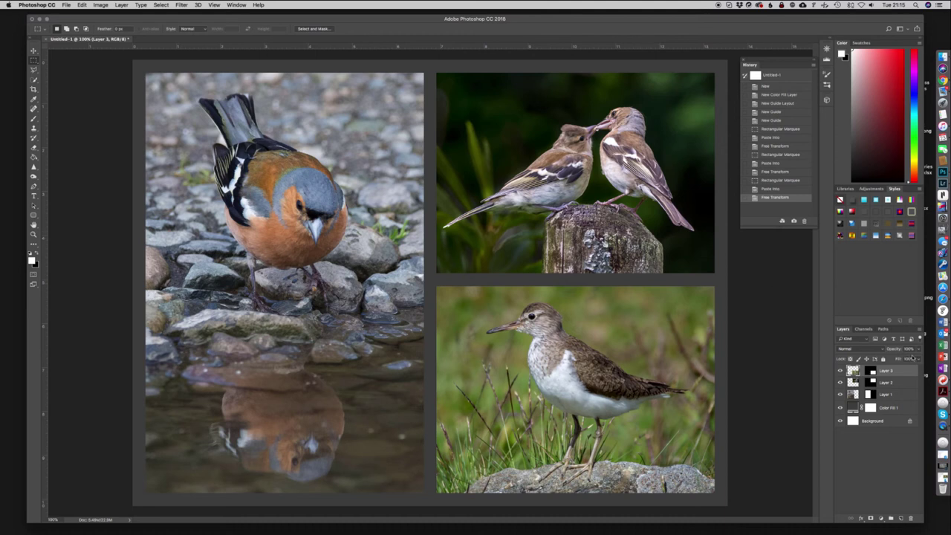
# Step: Add a thin, pure white Stroke effect to the sandpiper layer
pyautogui.click(861, 519)
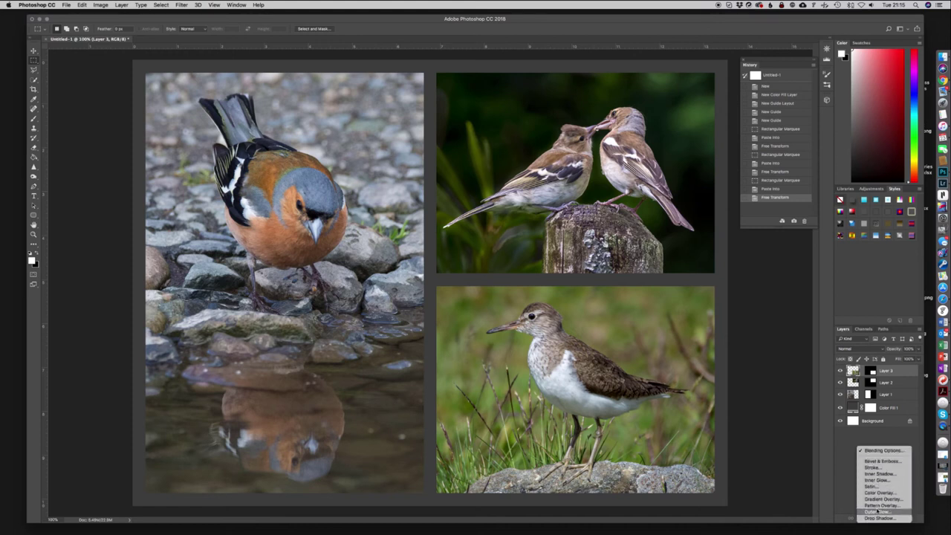
pyautogui.click(873, 468)
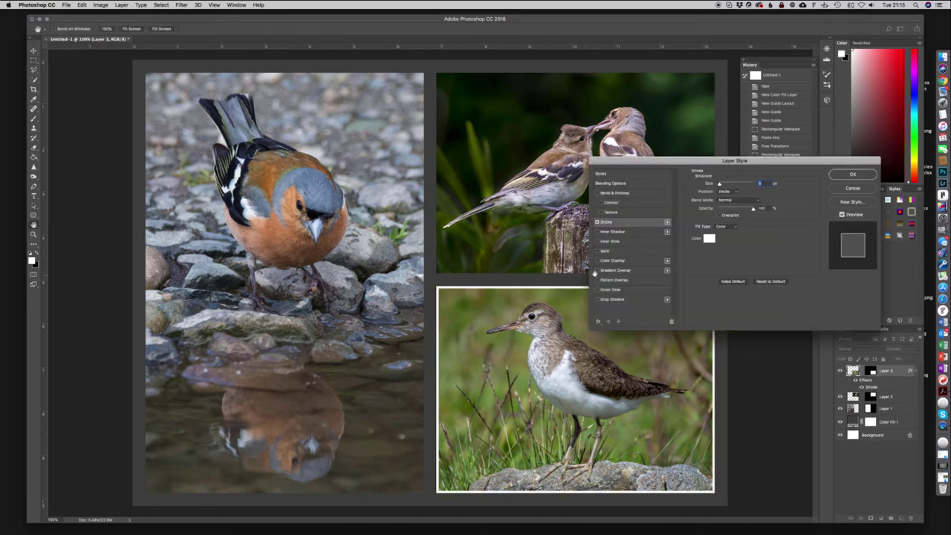
pyautogui.moveTo(728, 165); pyautogui.dragTo(705, 107)
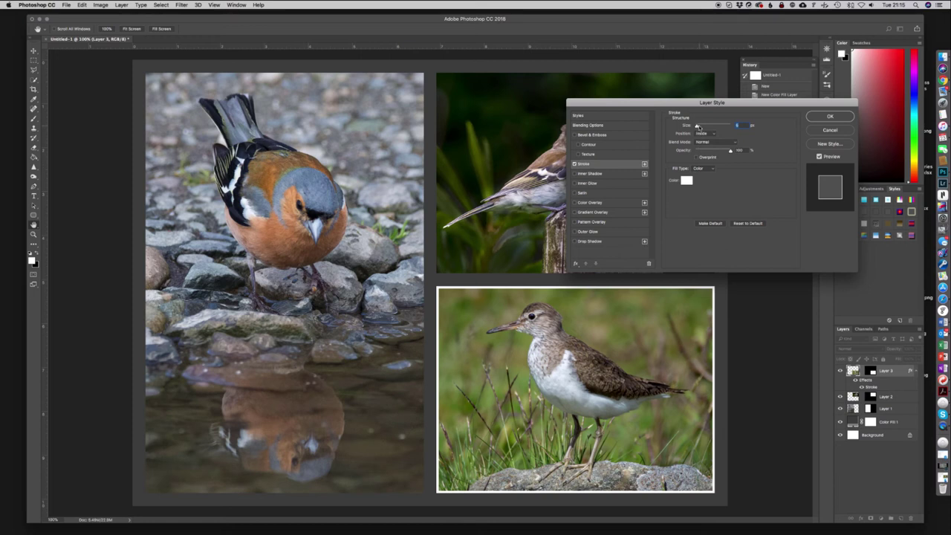
pyautogui.moveTo(697, 127)
pyautogui.mouseDown()
pyautogui.moveTo(708, 127)
pyautogui.moveTo(693, 127)
pyautogui.mouseUp()
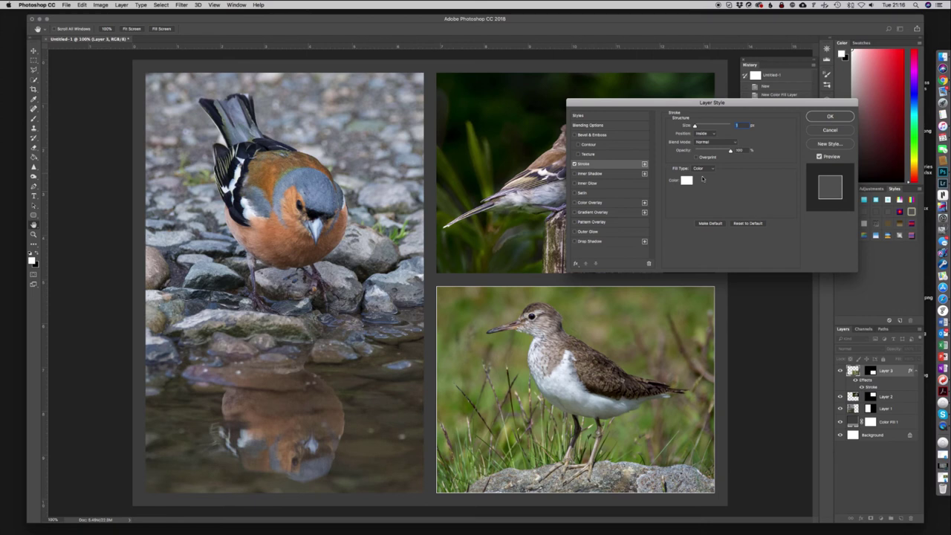
pyautogui.click(686, 181)
pyautogui.click(612, 221)
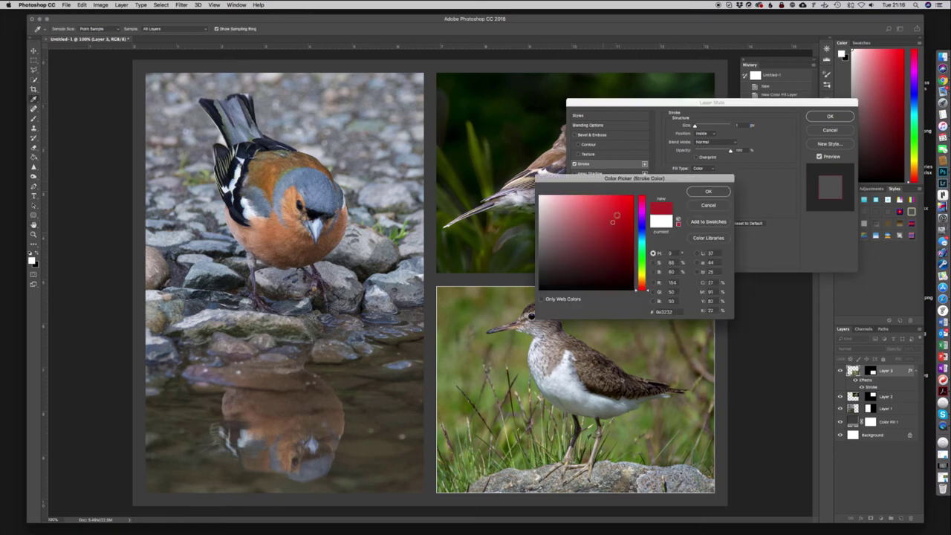
pyautogui.click(578, 211)
pyautogui.moveTo(581, 272); pyautogui.dragTo(540, 196)
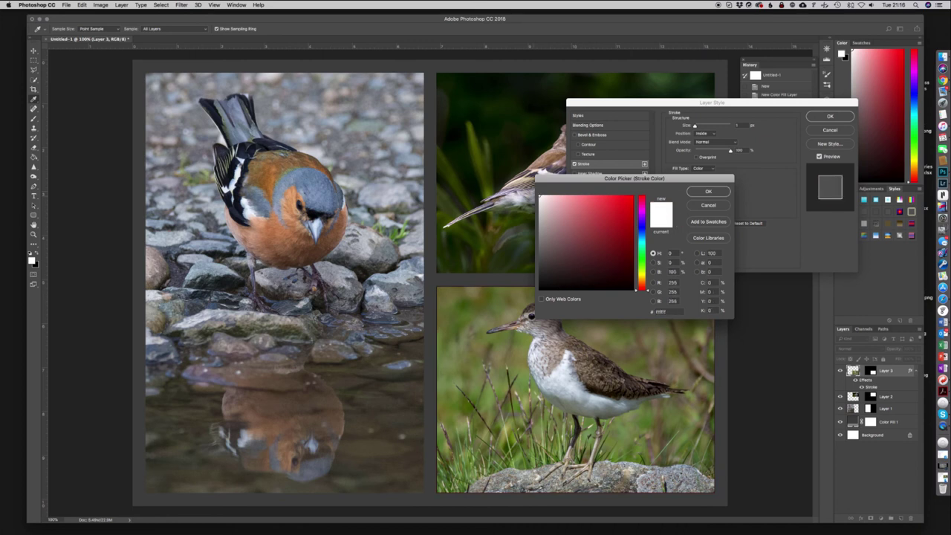
pyautogui.click(715, 205)
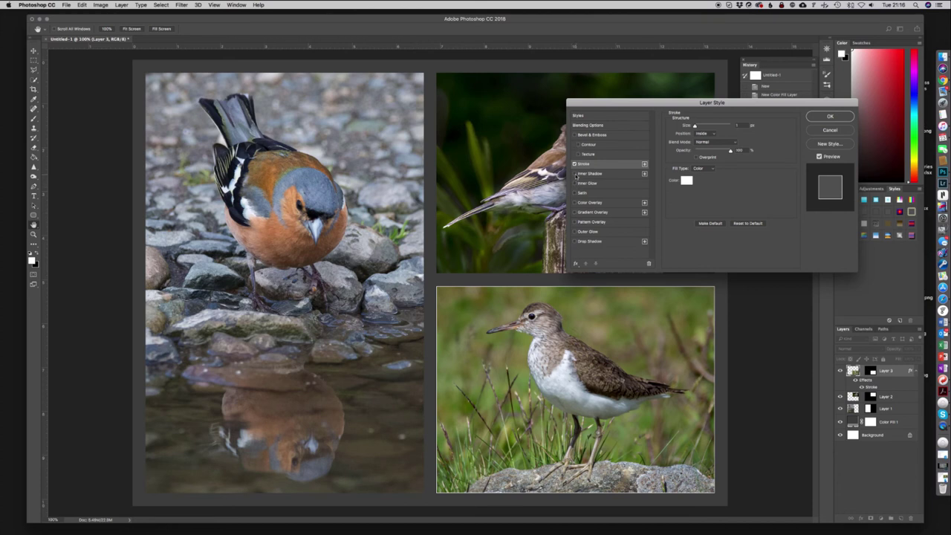
# Step: Try a drop shadow, remove it again, and apply the stroke
pyautogui.click(576, 242)
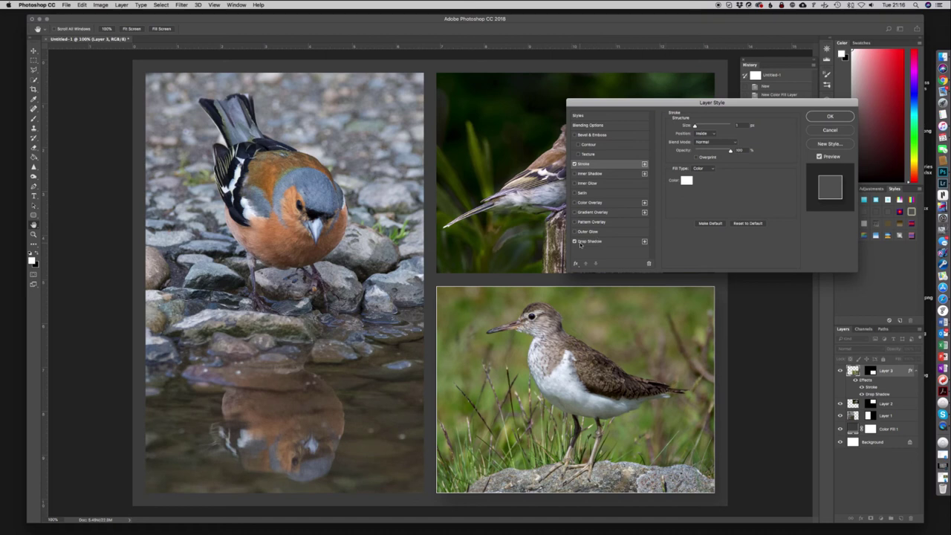
pyautogui.click(576, 242)
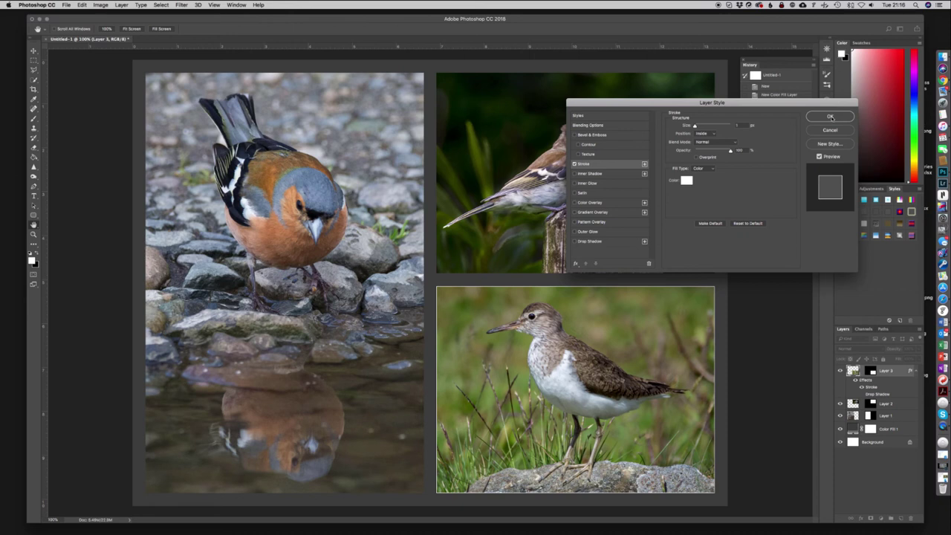
pyautogui.click(831, 117)
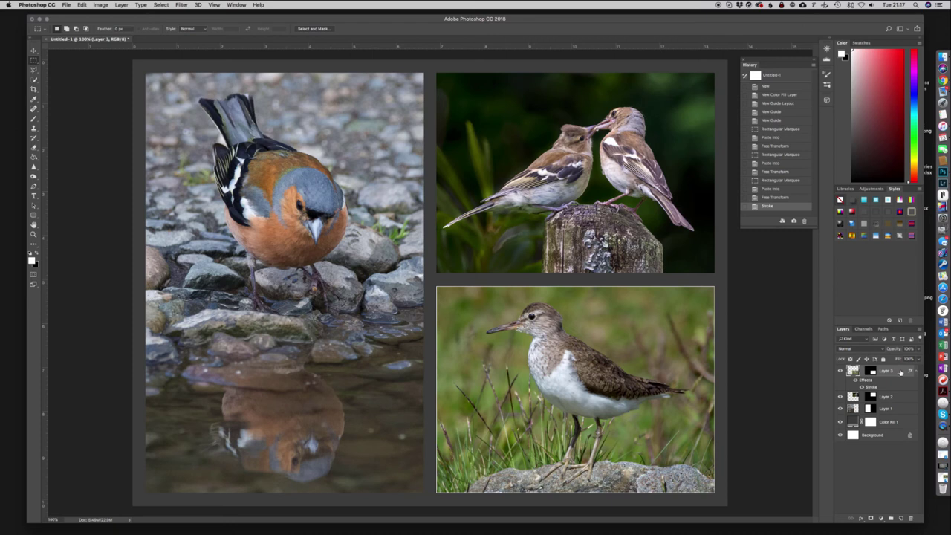
# Step: Copy the sandpiper layer's stroke style and paste it onto Layer 2 and Layer 1
pyautogui.rightClick(901, 371)
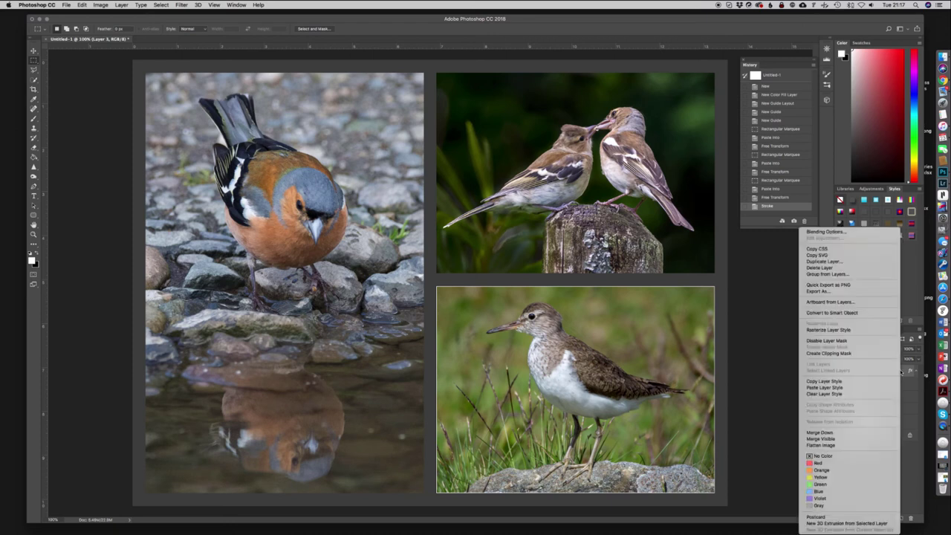
pyautogui.click(820, 382)
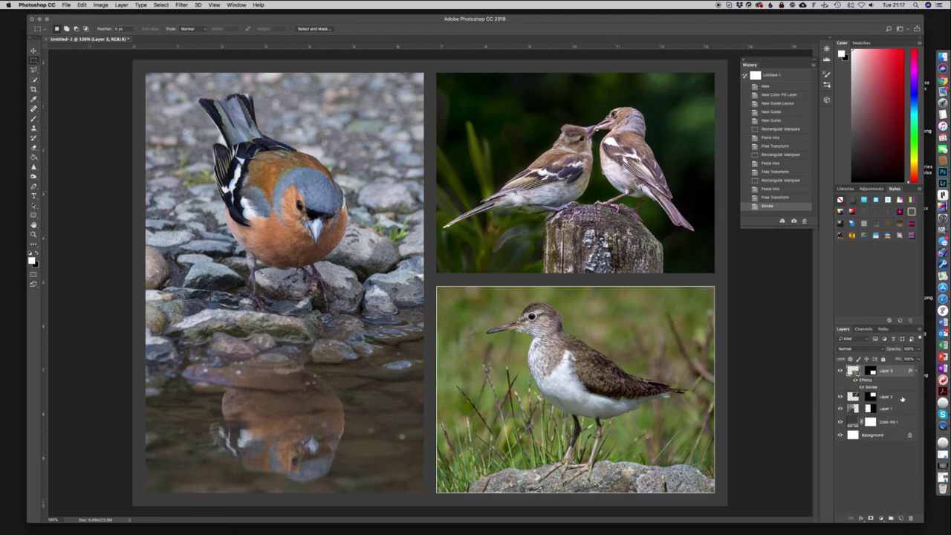
pyautogui.click(902, 399)
pyautogui.rightClick(902, 399)
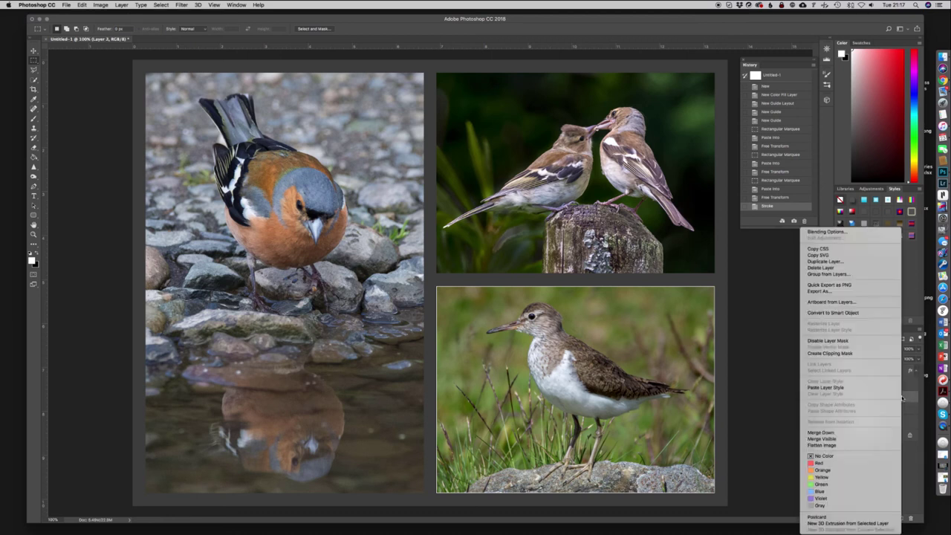
pyautogui.click(844, 389)
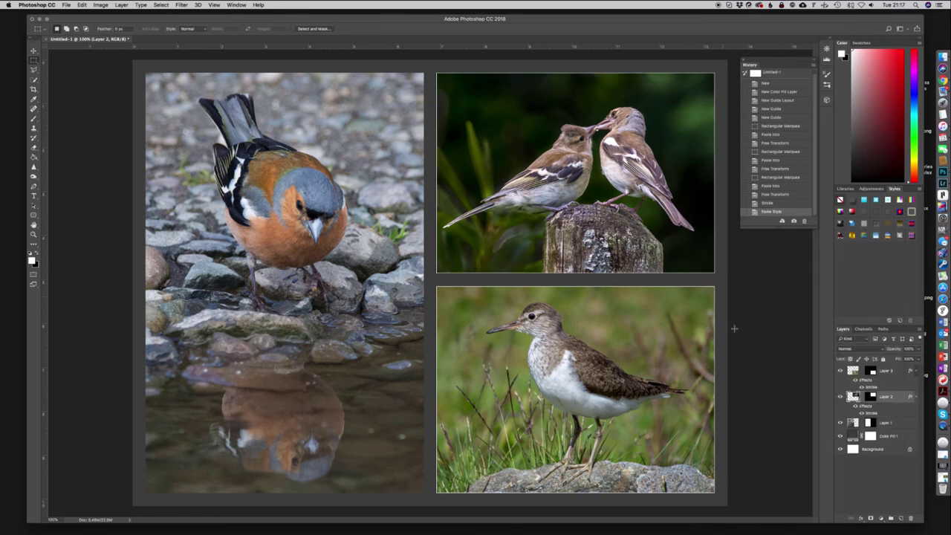
pyautogui.click(897, 424)
pyautogui.rightClick(898, 423)
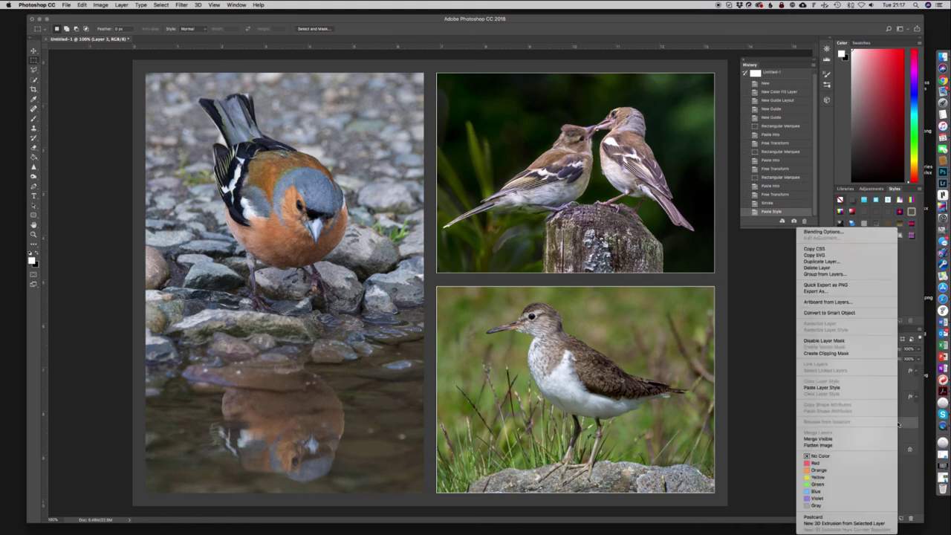
pyautogui.click(843, 388)
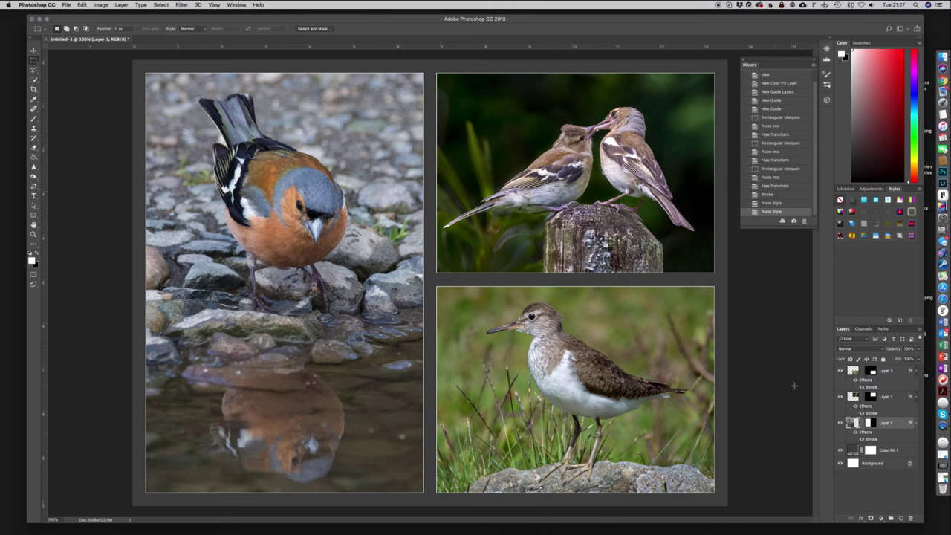
# Step: Change the Color Fill 1 background from 464646 to a darker grey, 303030
pyautogui.click(852, 450)
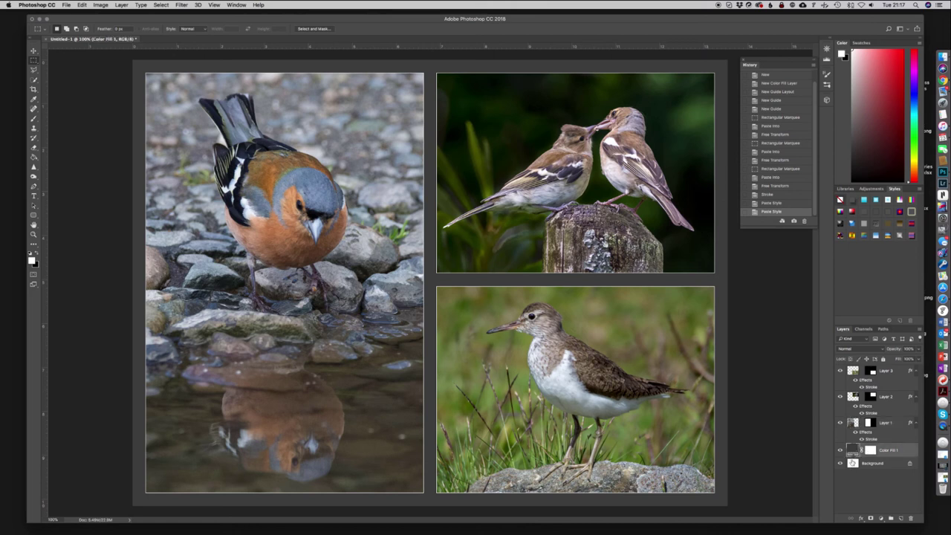
pyautogui.doubleClick(852, 451)
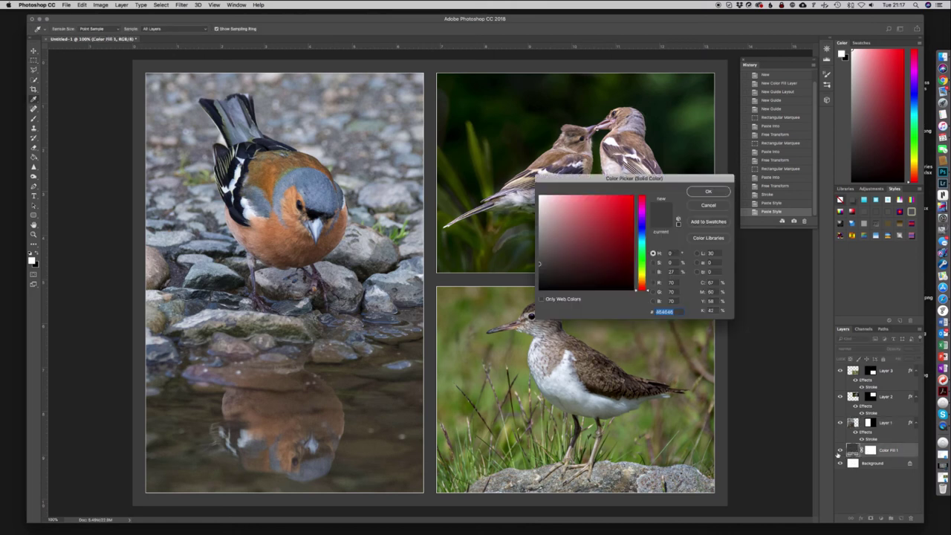
pyautogui.moveTo(643, 178); pyautogui.dragTo(788, 289)
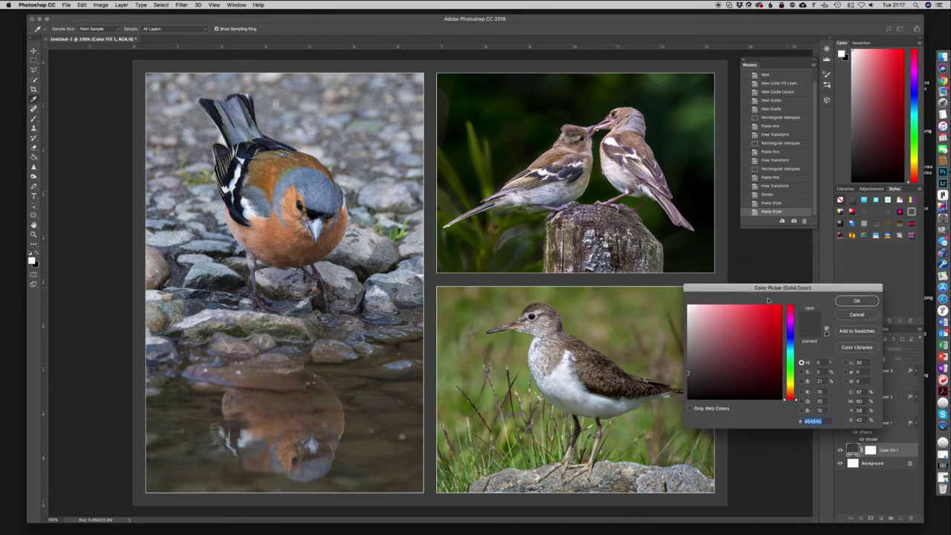
pyautogui.moveTo(688, 375); pyautogui.dragTo(750, 322)
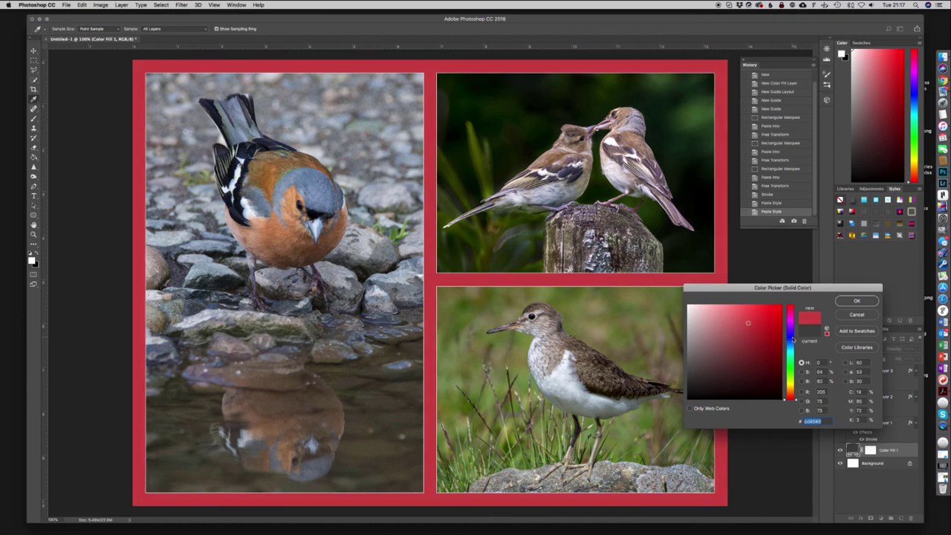
pyautogui.click(789, 338)
pyautogui.click(789, 364)
pyautogui.moveTo(765, 322); pyautogui.dragTo(685, 384)
pyautogui.click(685, 381)
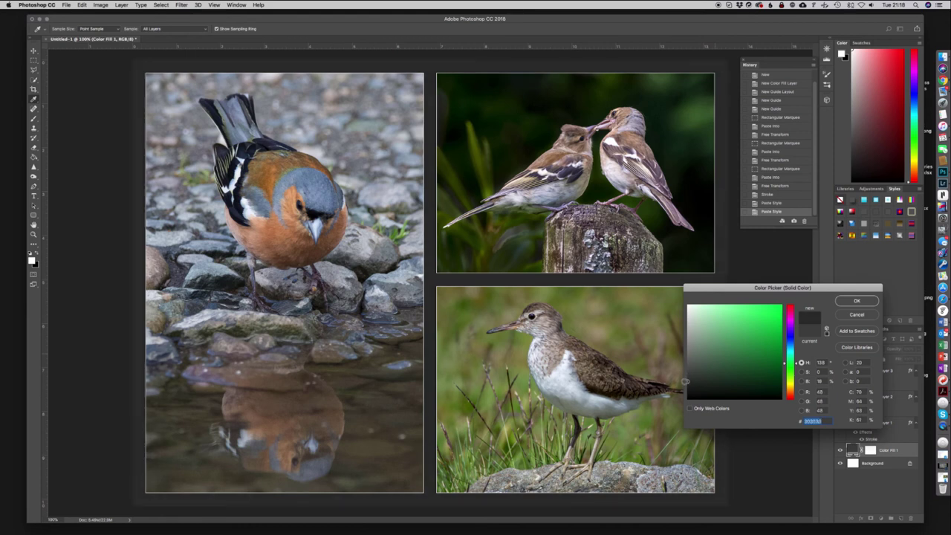
pyautogui.click(856, 303)
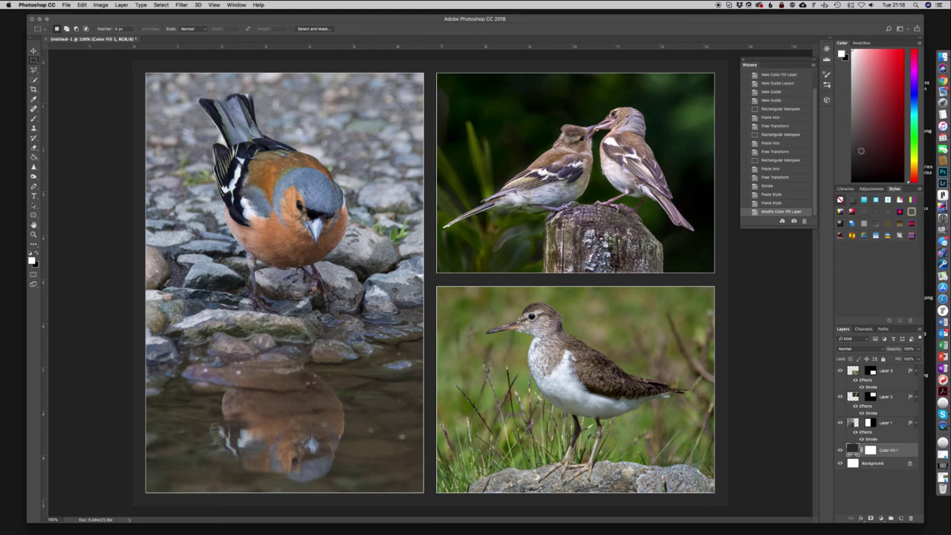
# Step: Launch TurboCollage from Launchpad and bring up the Export folder of bird photos
pyautogui.click(942, 121)
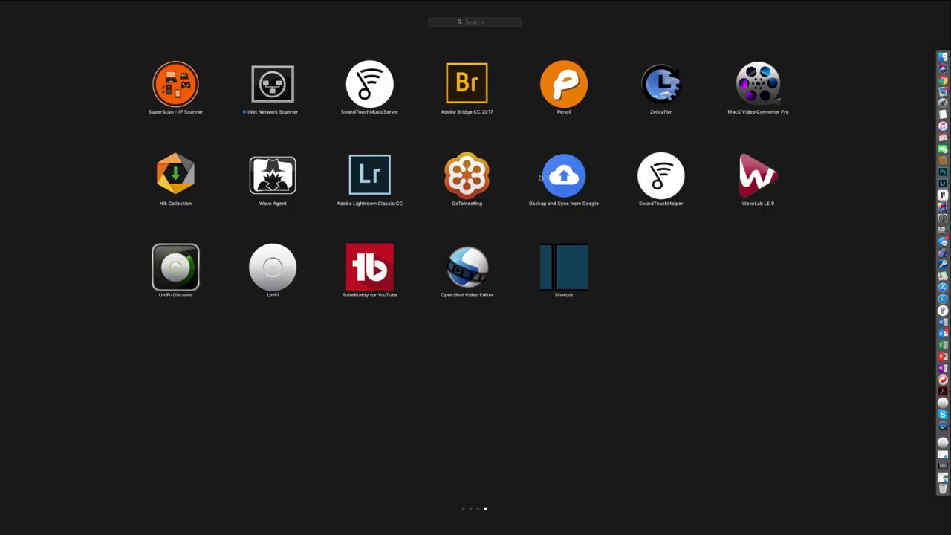
pyautogui.hscroll(-3, 540, 177)
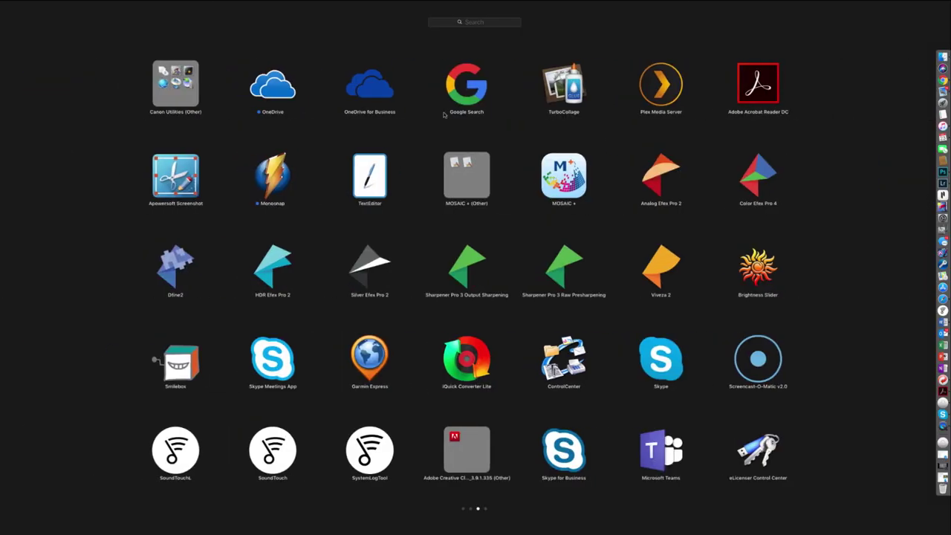
pyautogui.click(563, 86)
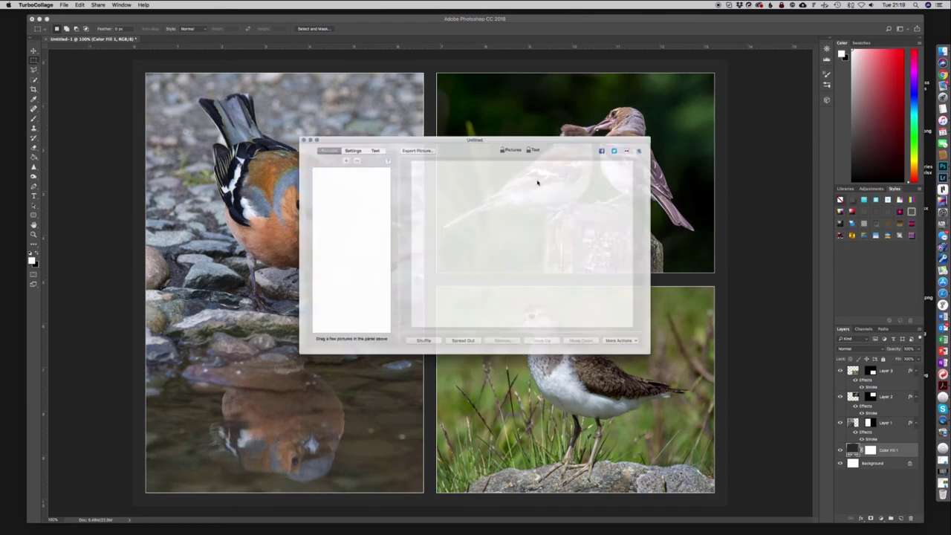
pyautogui.click(936, 49)
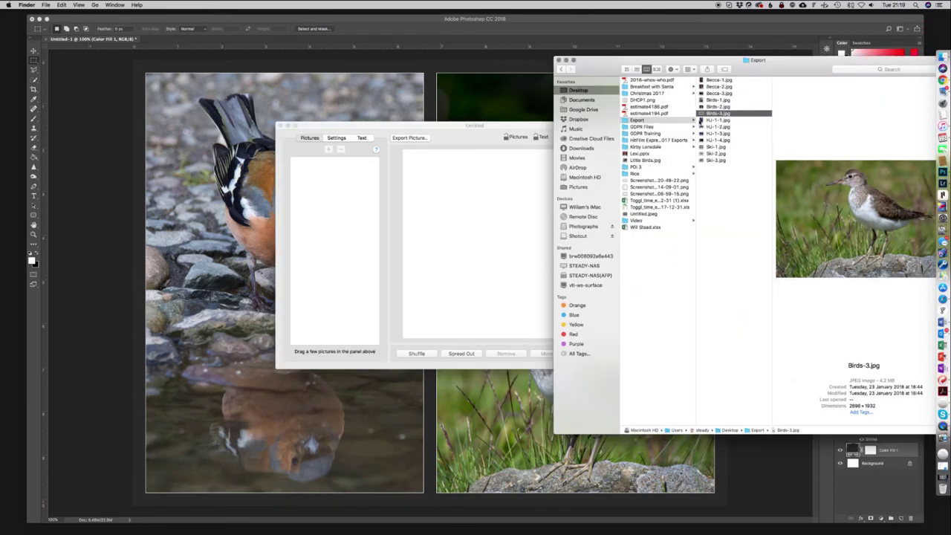
# Step: Drag the three bird photos from the Export folder into TurboCollage
pyautogui.keyDown('shift'); pyautogui.click(717, 101); pyautogui.keyUp('shift')
pyautogui.moveTo(717, 109); pyautogui.dragTo(428, 339)
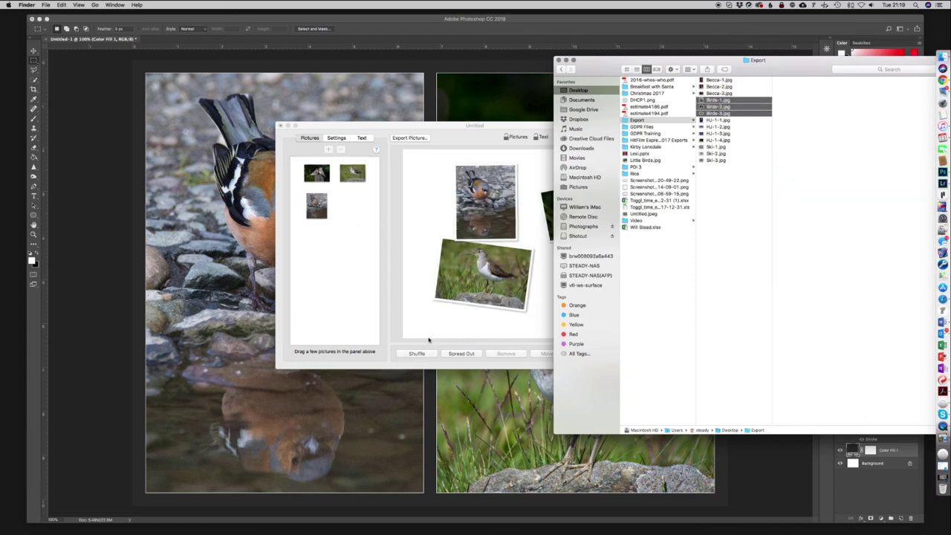
pyautogui.click(566, 59)
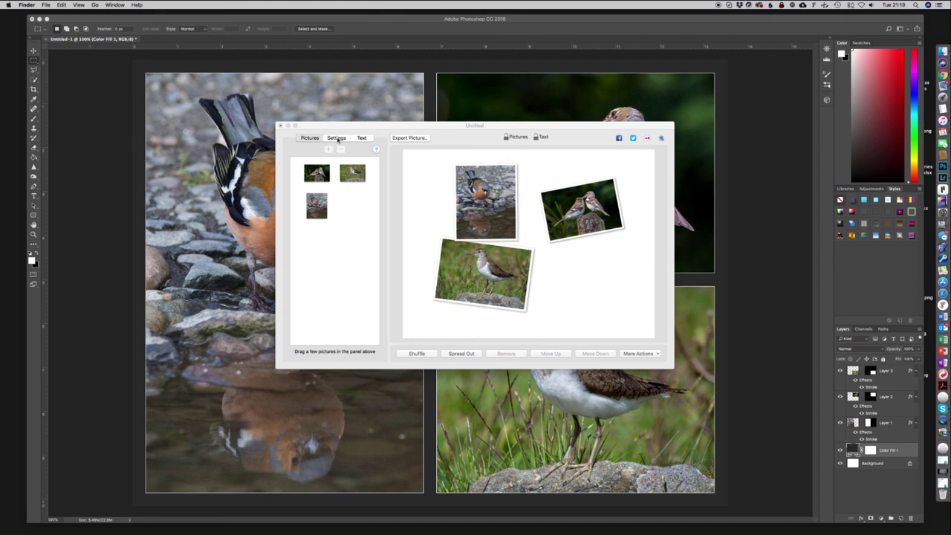
# Step: Set the collage size to A4 and the pattern to Mosaic
pyautogui.click(336, 138)
pyautogui.click(342, 176)
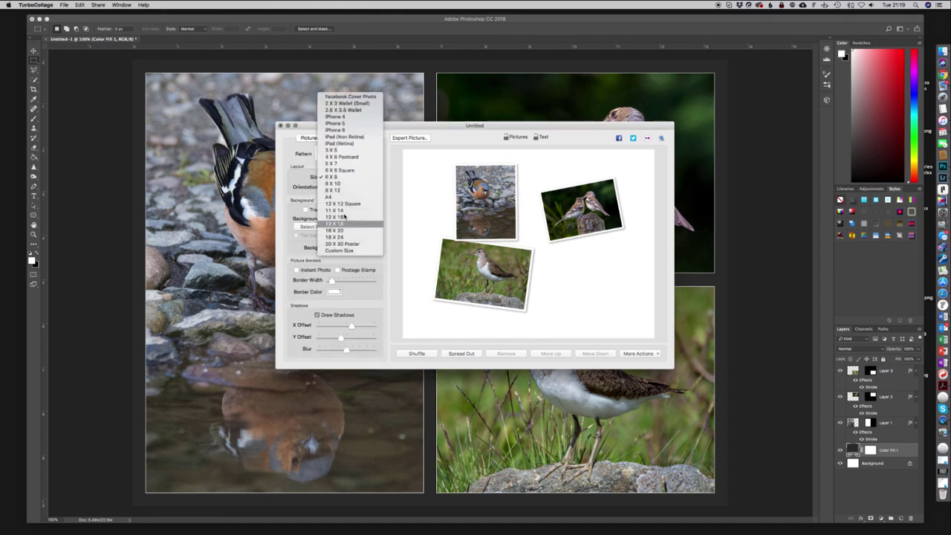
pyautogui.press('Return')
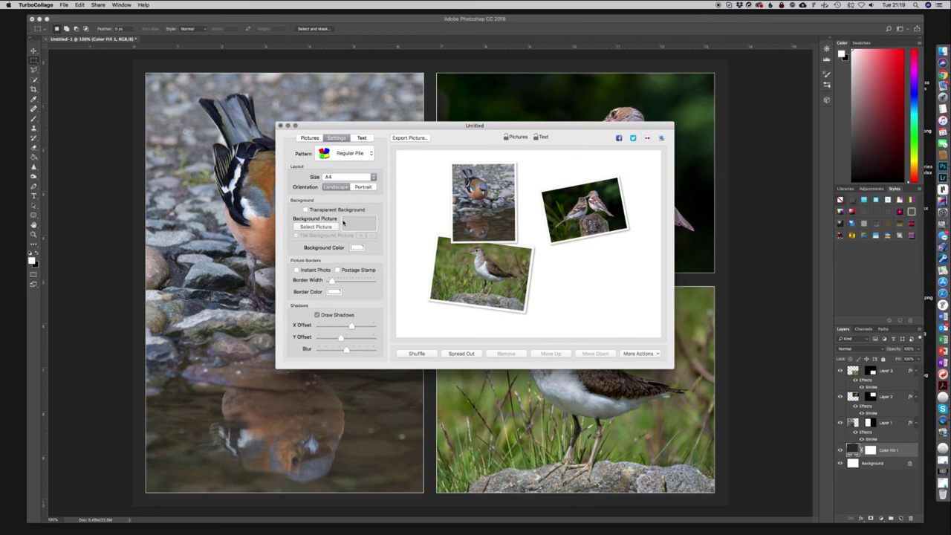
pyautogui.click(343, 177)
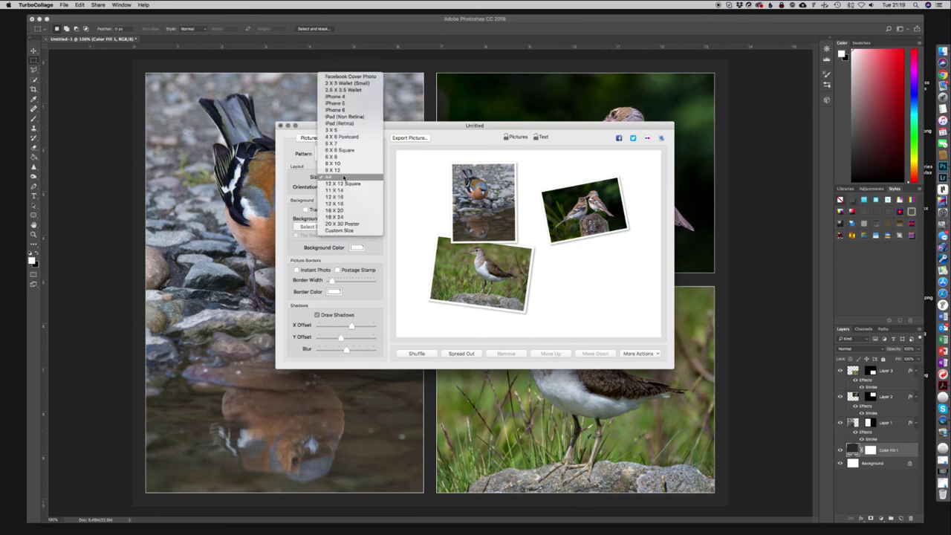
pyautogui.click(344, 177)
pyautogui.click(348, 153)
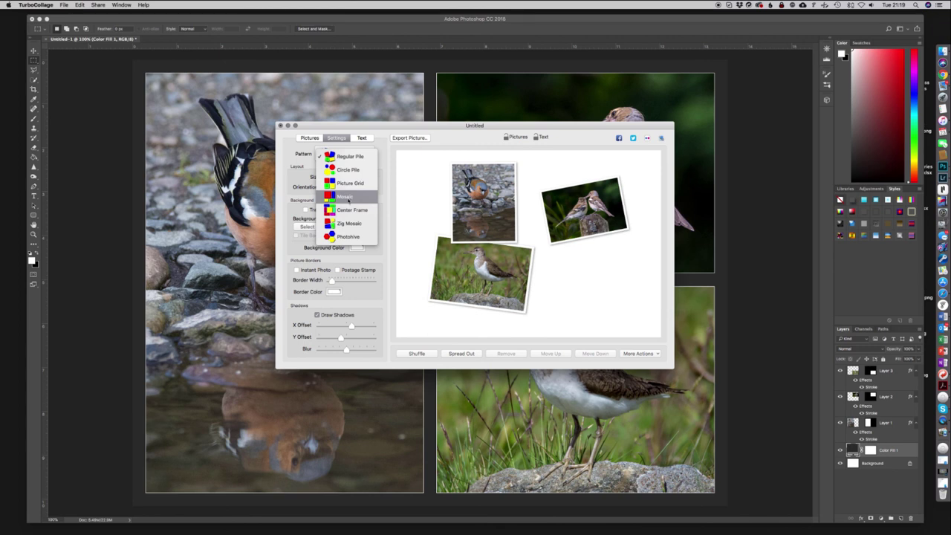
pyautogui.click(346, 198)
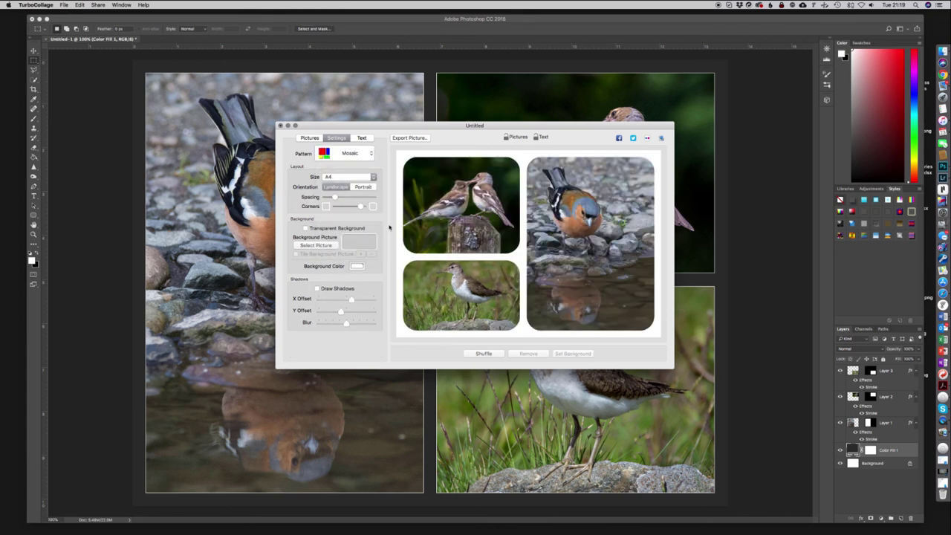
pyautogui.click(594, 231)
# Step: Set spacing to zero, try rearranging the mosaic photos, then close the collage without saving
pyautogui.click(626, 243)
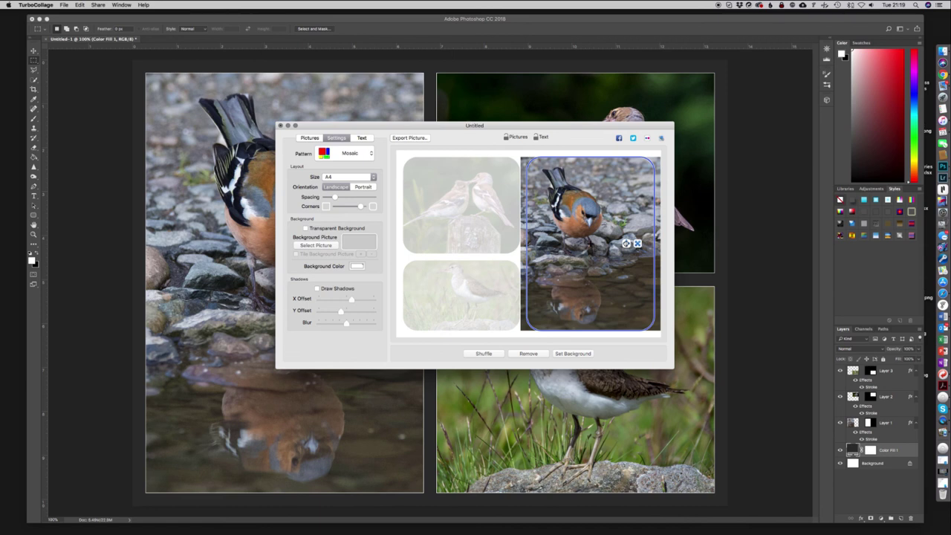
pyautogui.moveTo(335, 197)
pyautogui.mouseDown()
pyautogui.moveTo(321, 197)
pyautogui.moveTo(334, 208)
pyautogui.mouseUp()
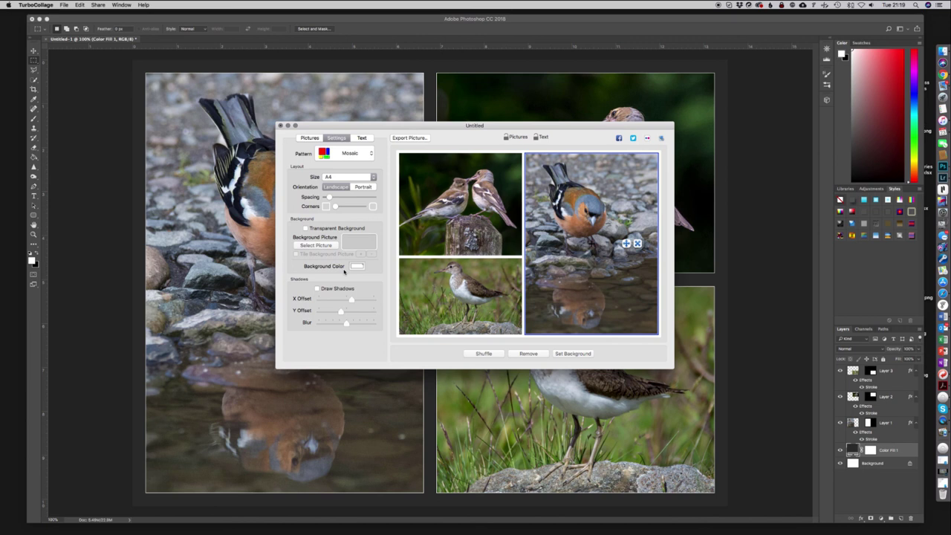
pyautogui.moveTo(462, 126); pyautogui.dragTo(687, 20)
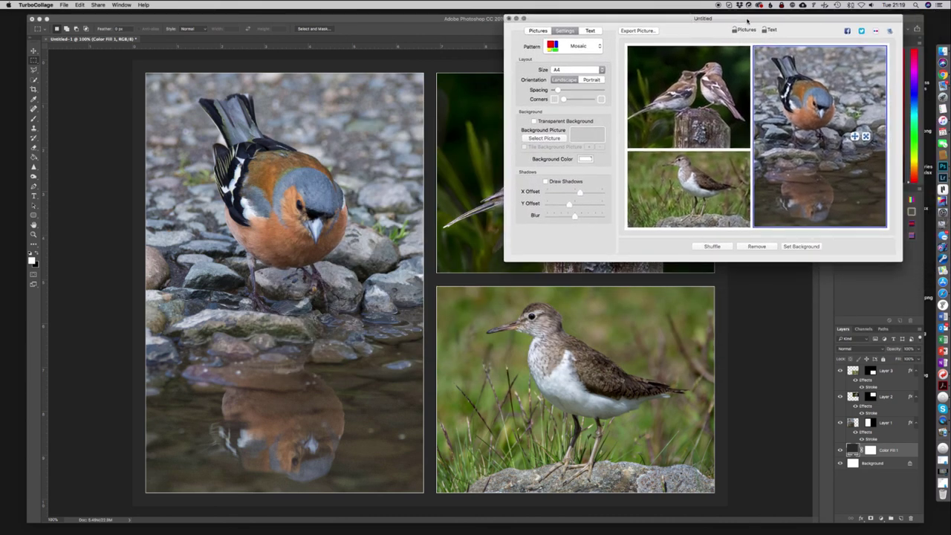
pyautogui.moveTo(744, 22); pyautogui.dragTo(766, 22)
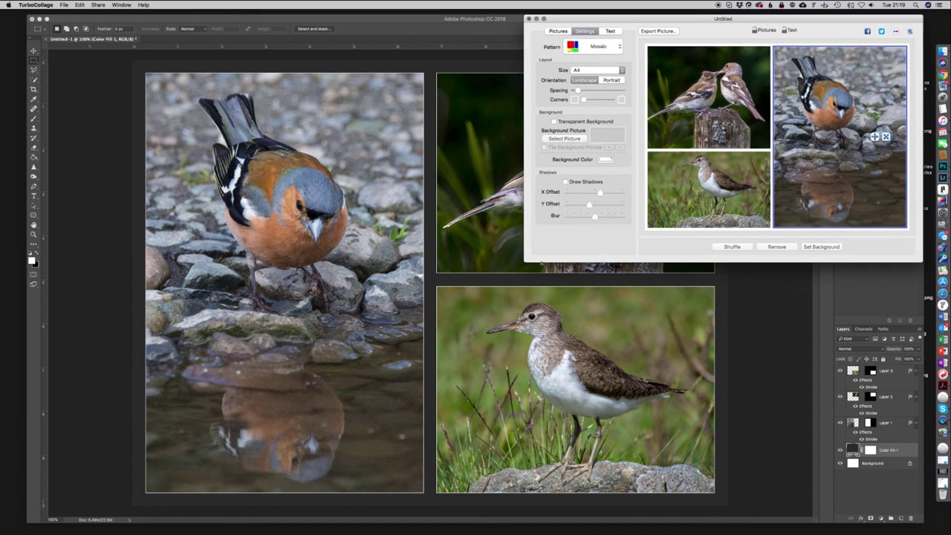
pyautogui.moveTo(710, 190); pyautogui.dragTo(709, 190)
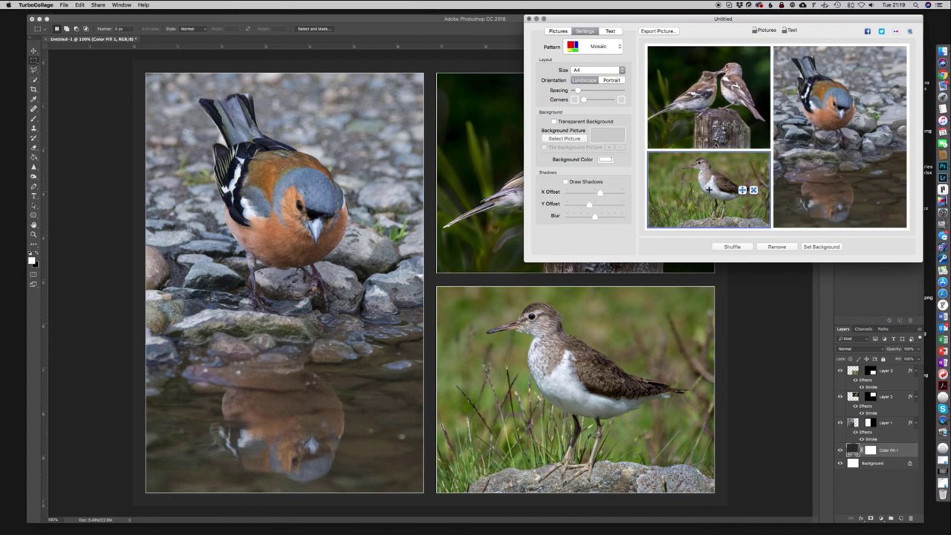
pyautogui.moveTo(743, 96); pyautogui.dragTo(712, 103)
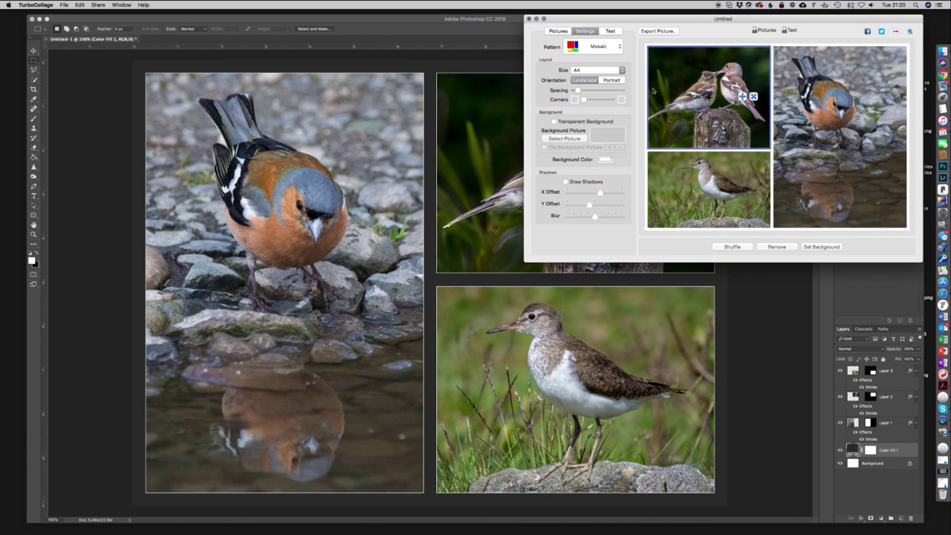
pyautogui.click(529, 18)
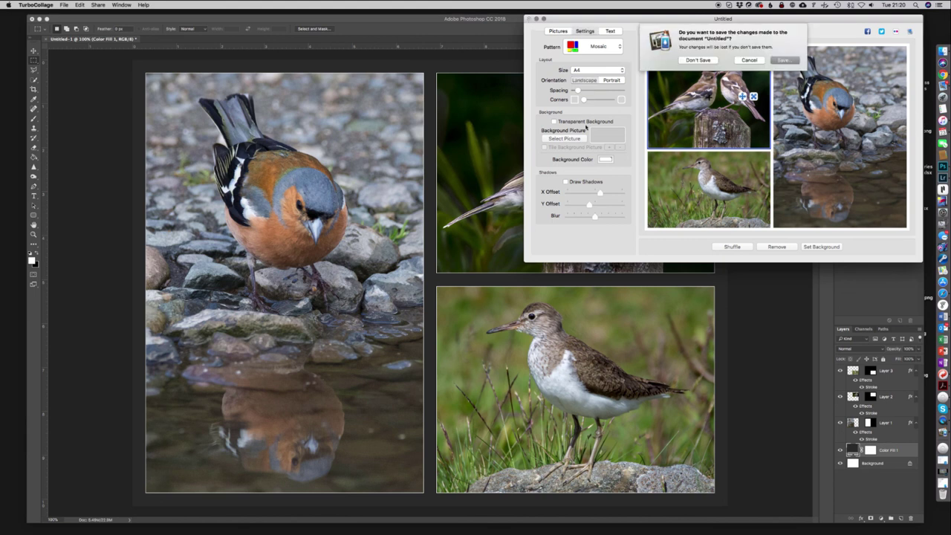
pyautogui.click(715, 60)
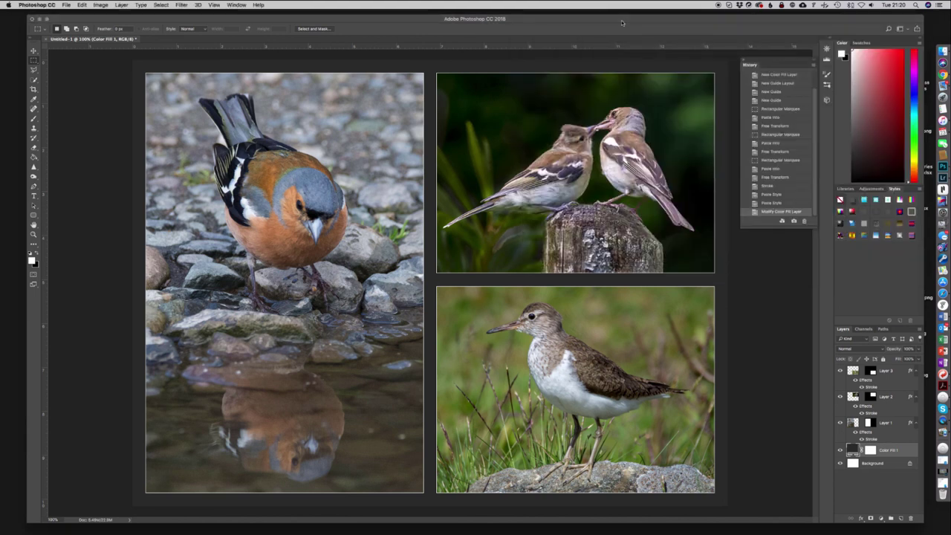